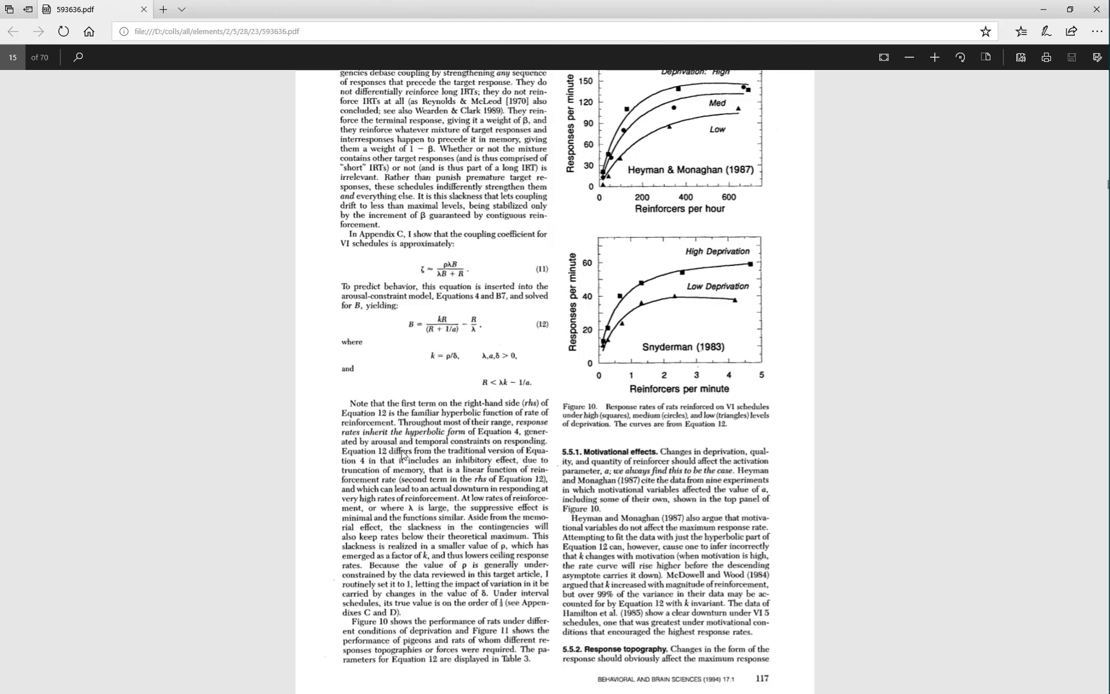
Save a copy of the open 593636.pdf reinforcement article from Edge's PDF viewer.
scroll(411, 450, "down", 1)
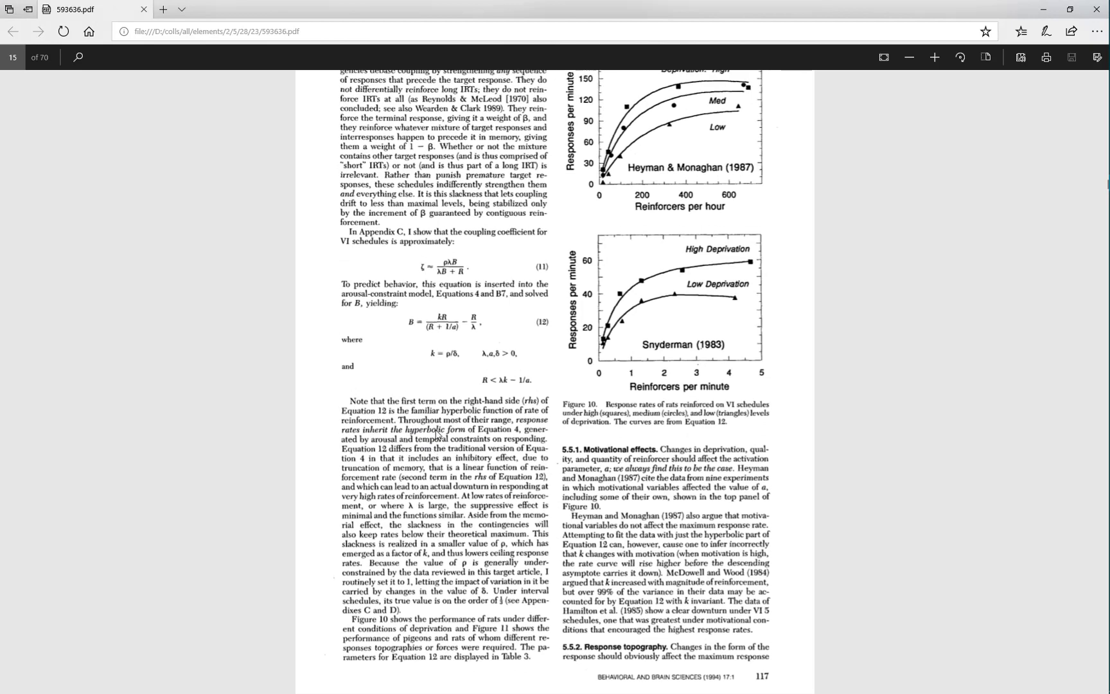
scroll(418, 443, "down", 1)
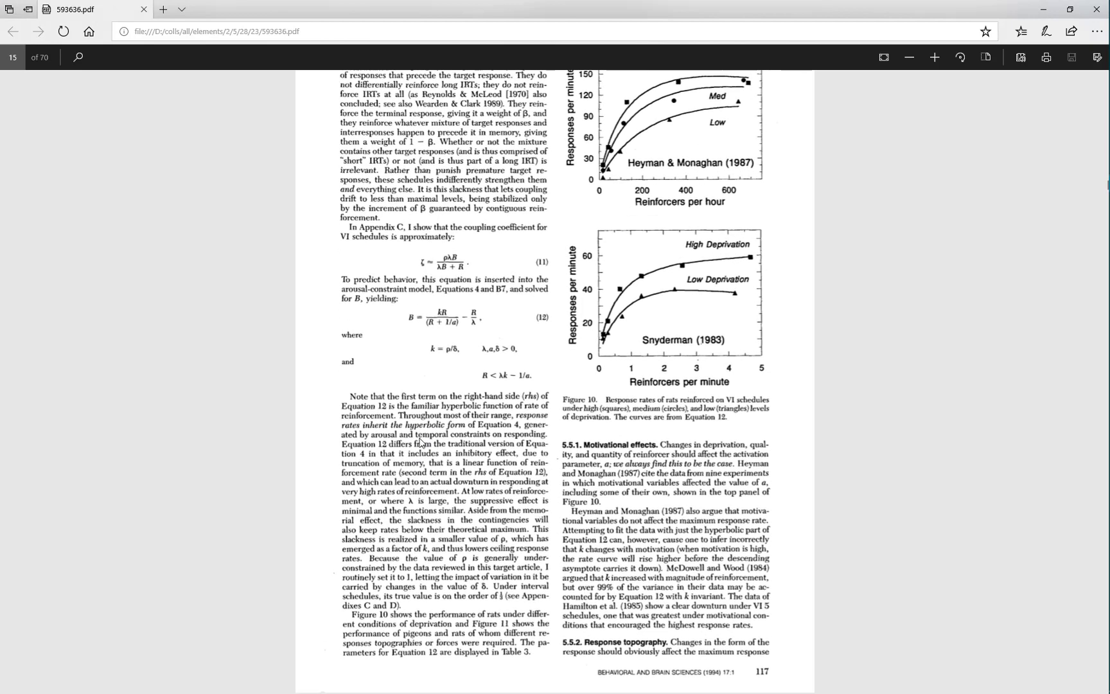
scroll(420, 441, "up", 1)
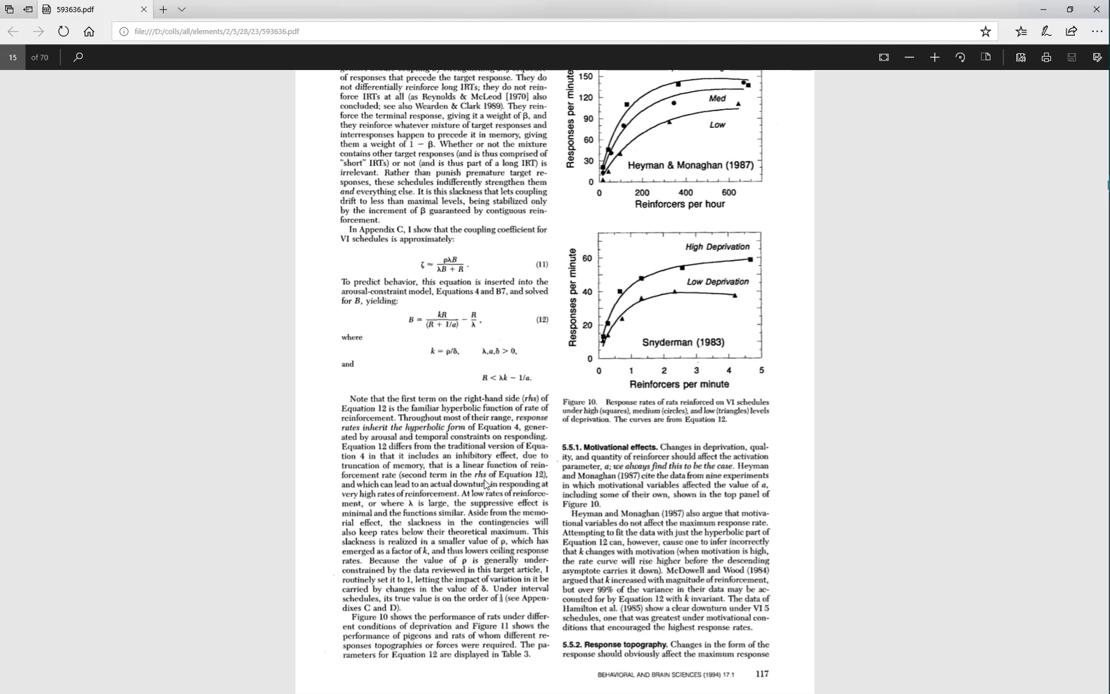
scroll(527, 456, "up", 1)
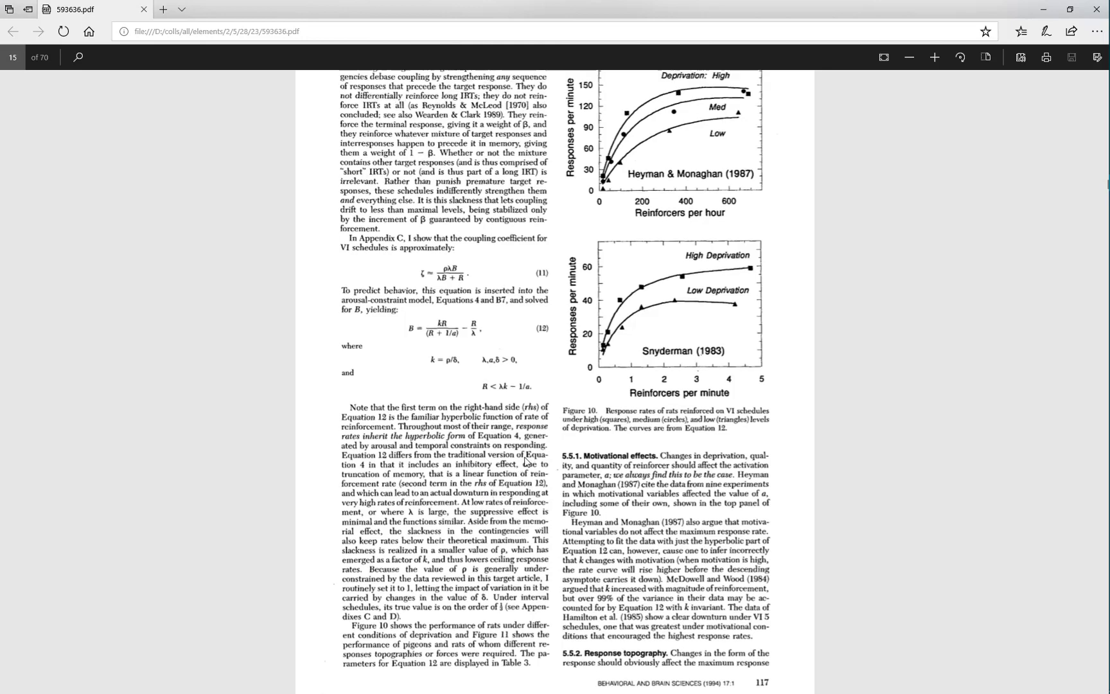
scroll(525, 461, "up", 1)
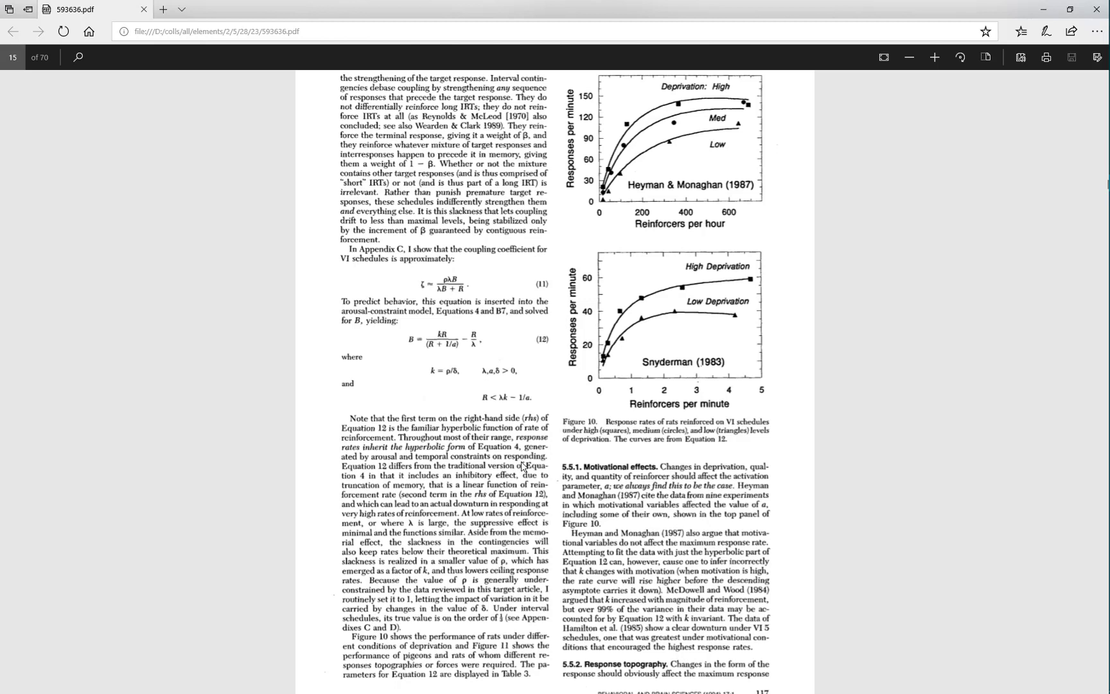
right_click(534, 437)
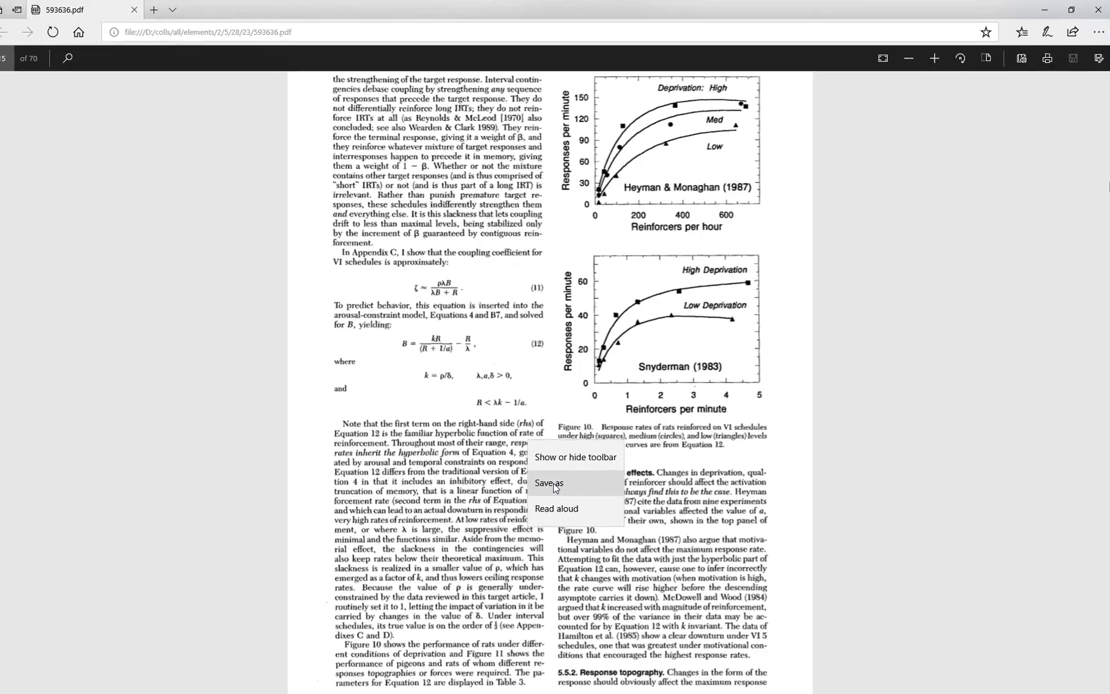
left_click(555, 487)
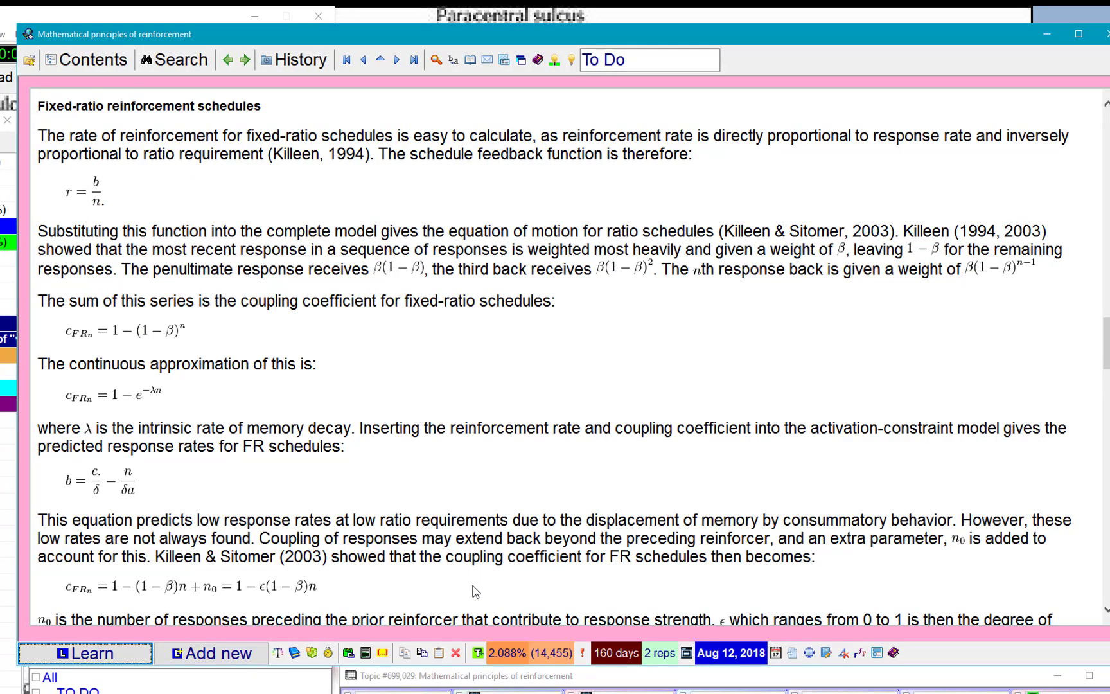
Create a new topic titled 'reinforcement' and apply a file-launching template to it.
key("alt+n")
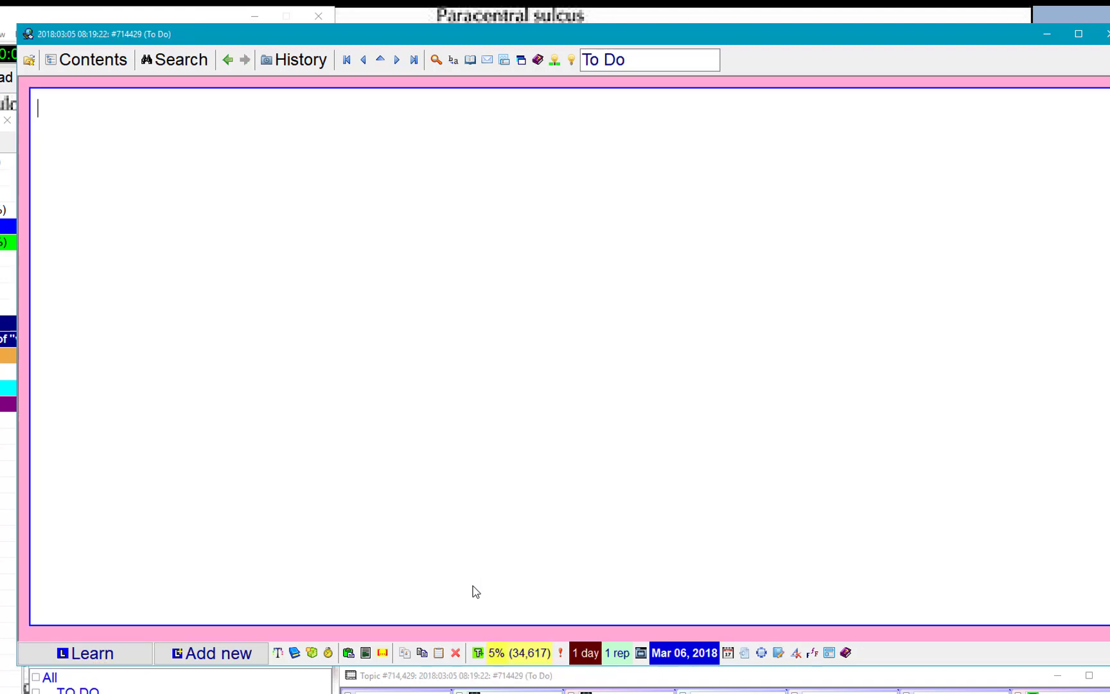
type("reinforec")
key("BackSpace")
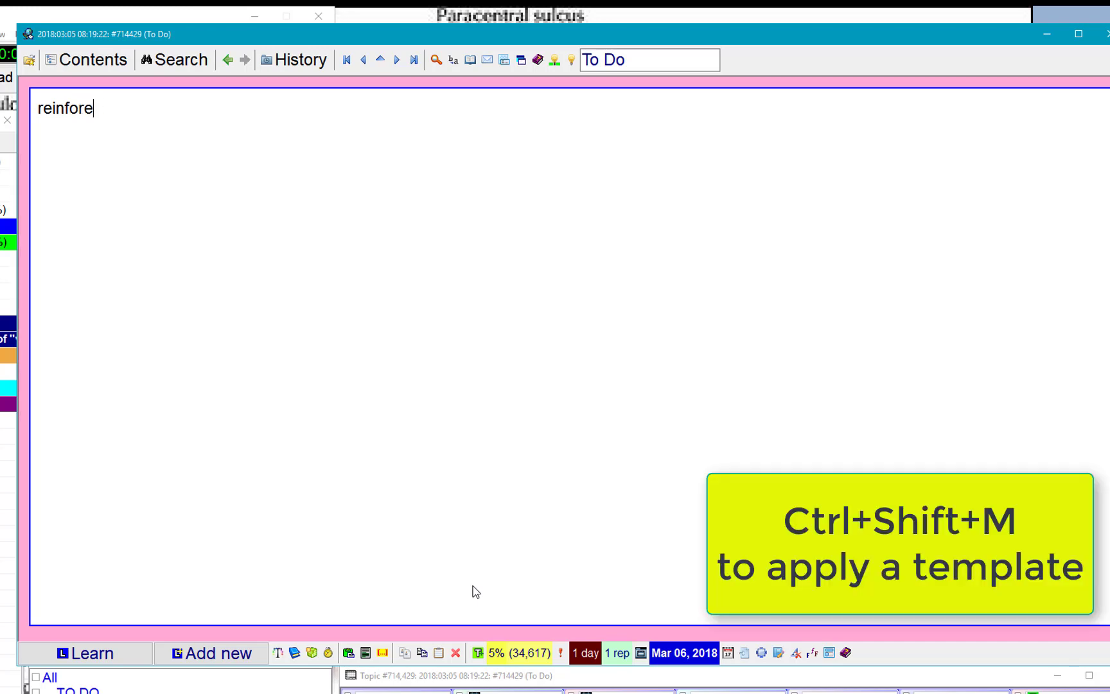
type("ment")
key("Escape")
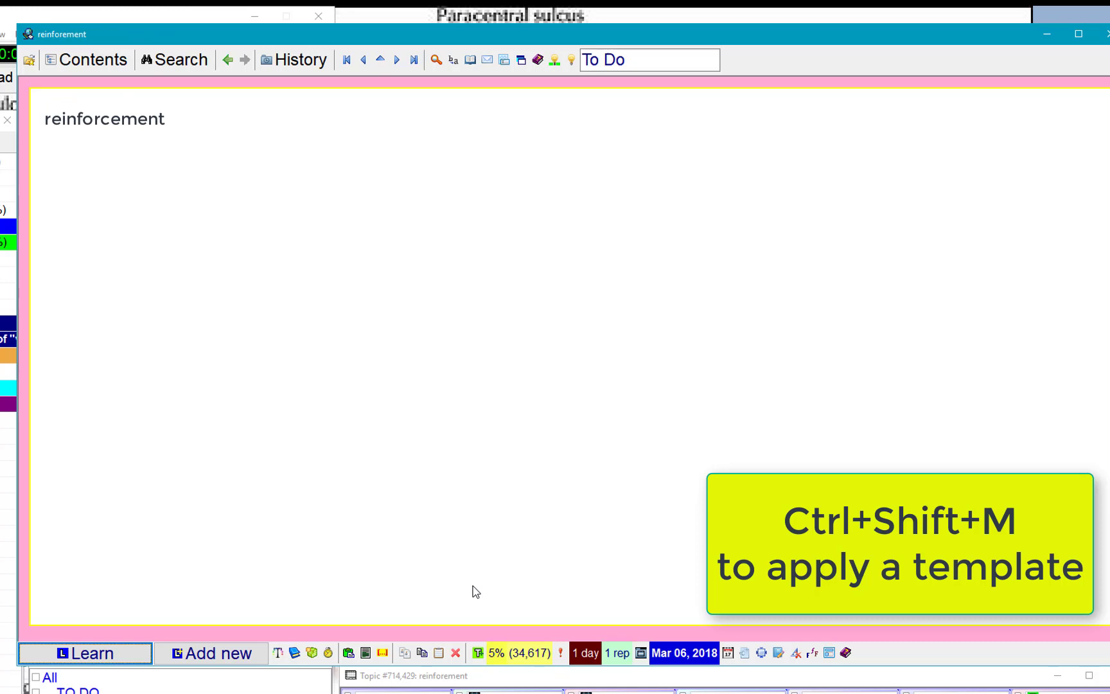
key("ctrl+shift+m")
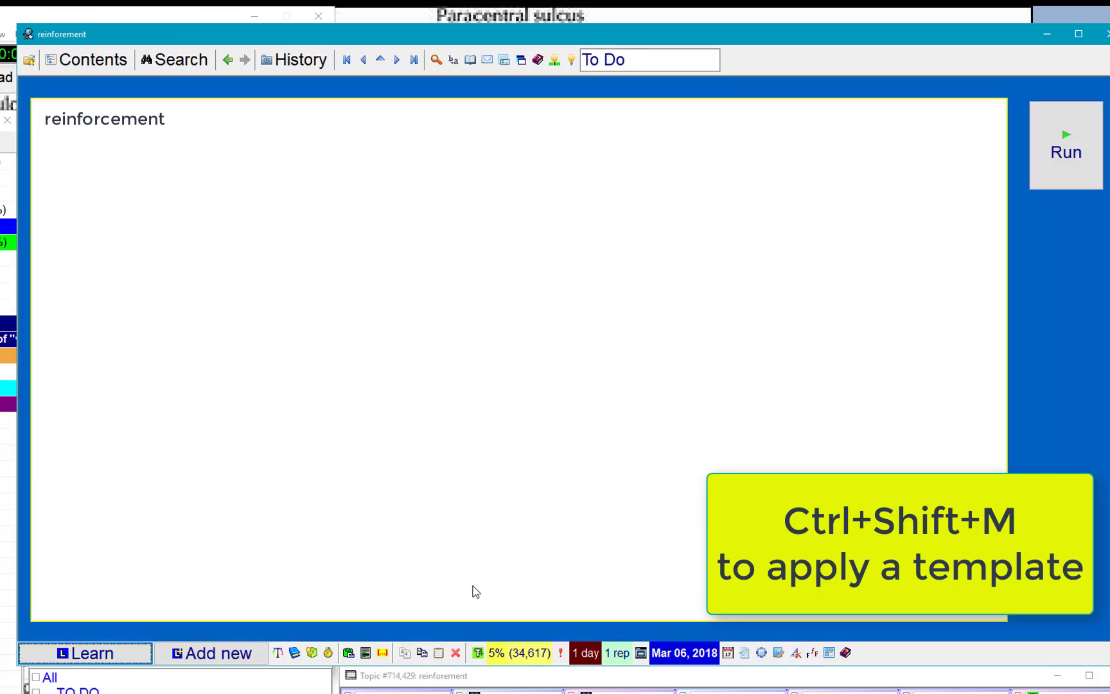
Import 593636.pdf into the topic's Run component and delete the original file.
right_click(1044, 154)
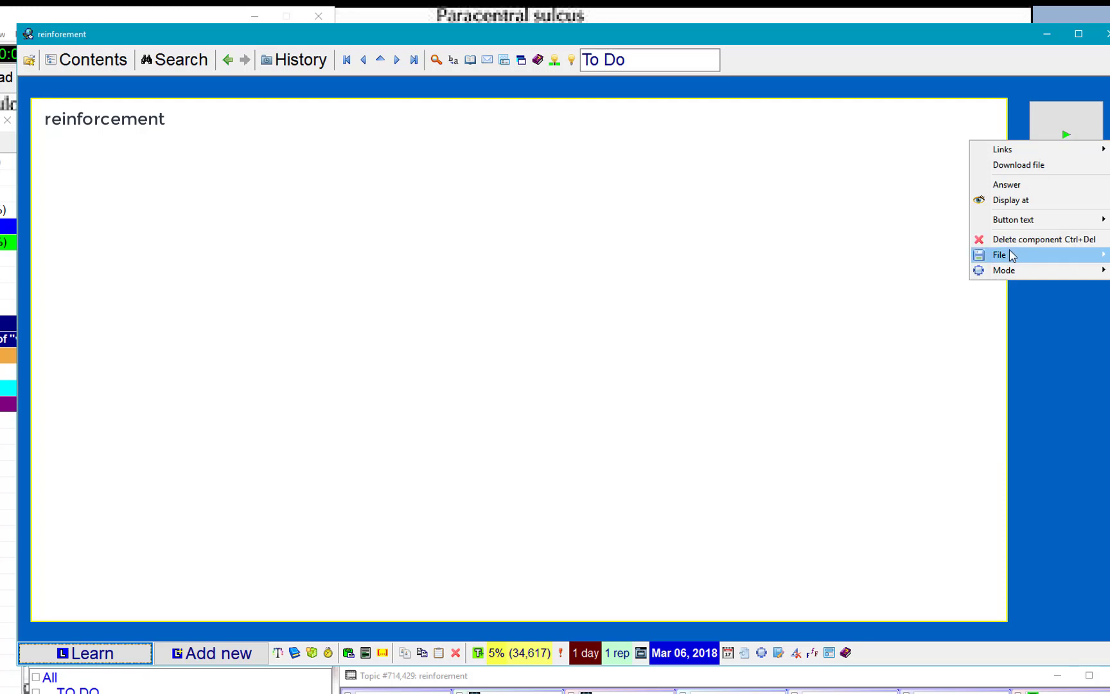
mouse_move(1009, 255)
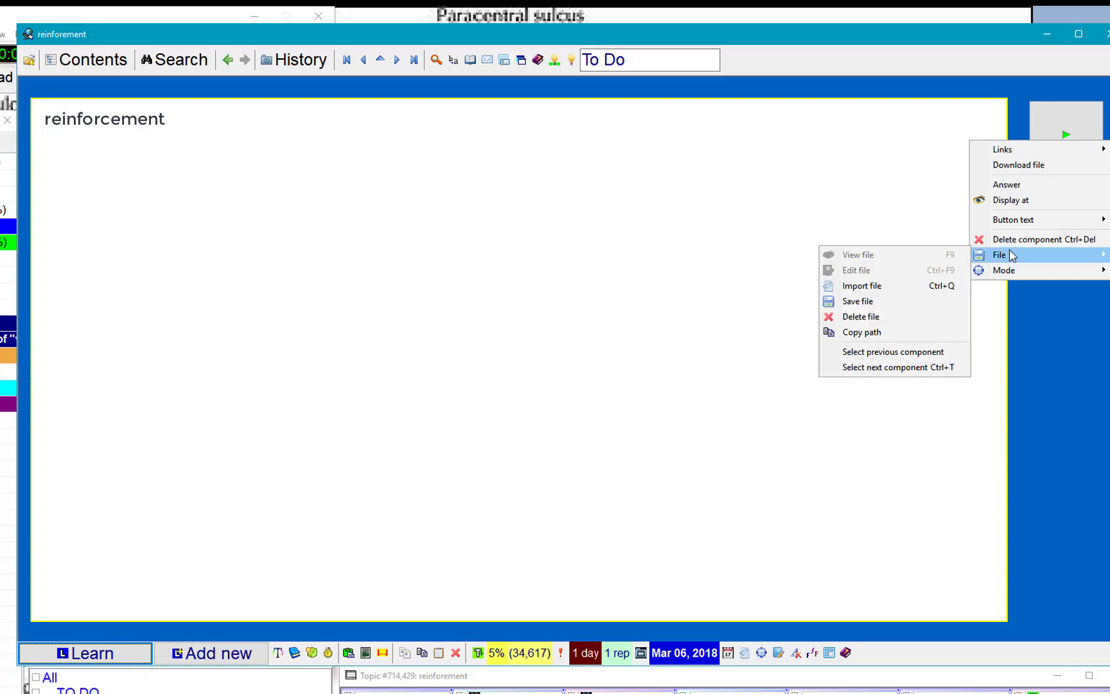
left_click(914, 293)
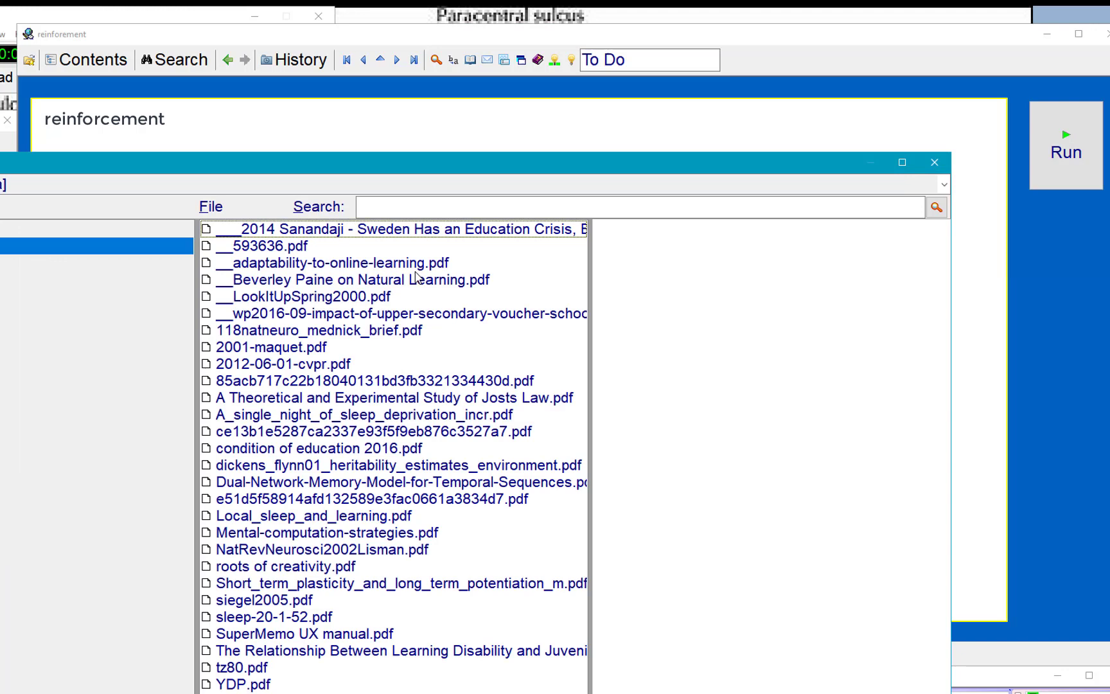
double_click(314, 251)
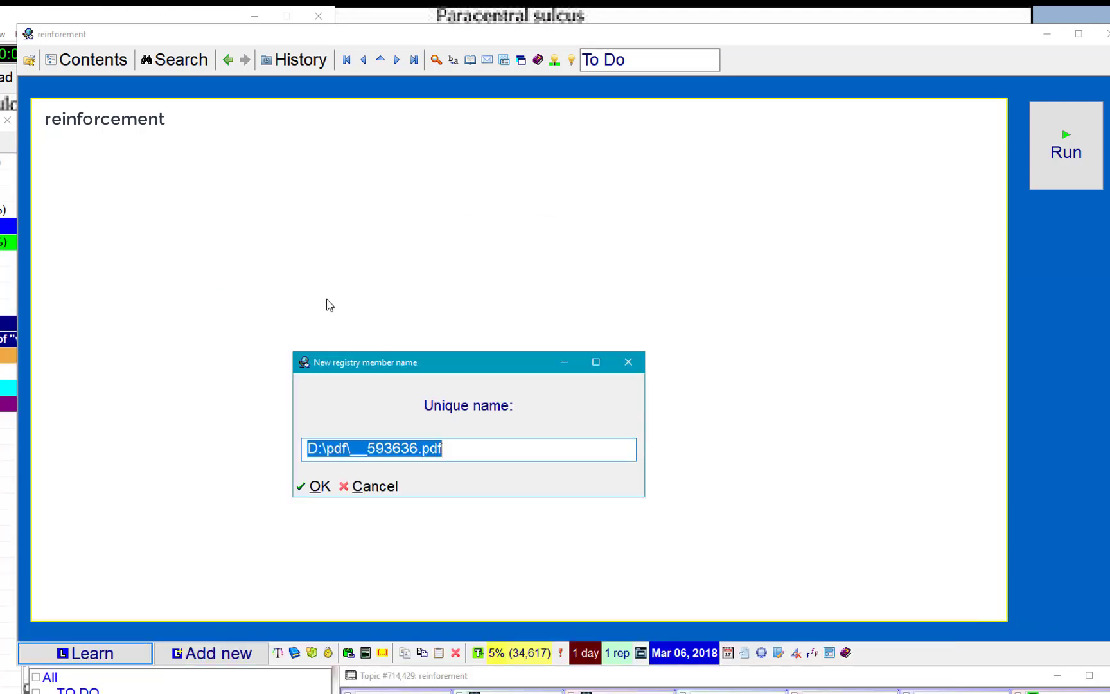
left_click(317, 485)
left_click(370, 453)
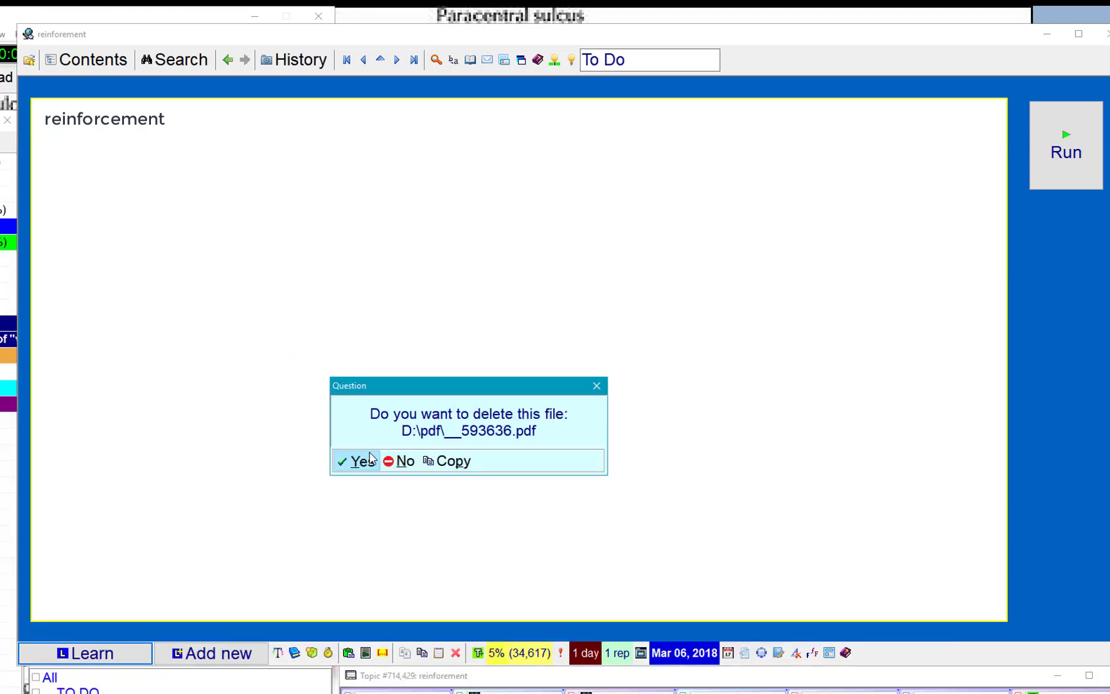
left_click(359, 463)
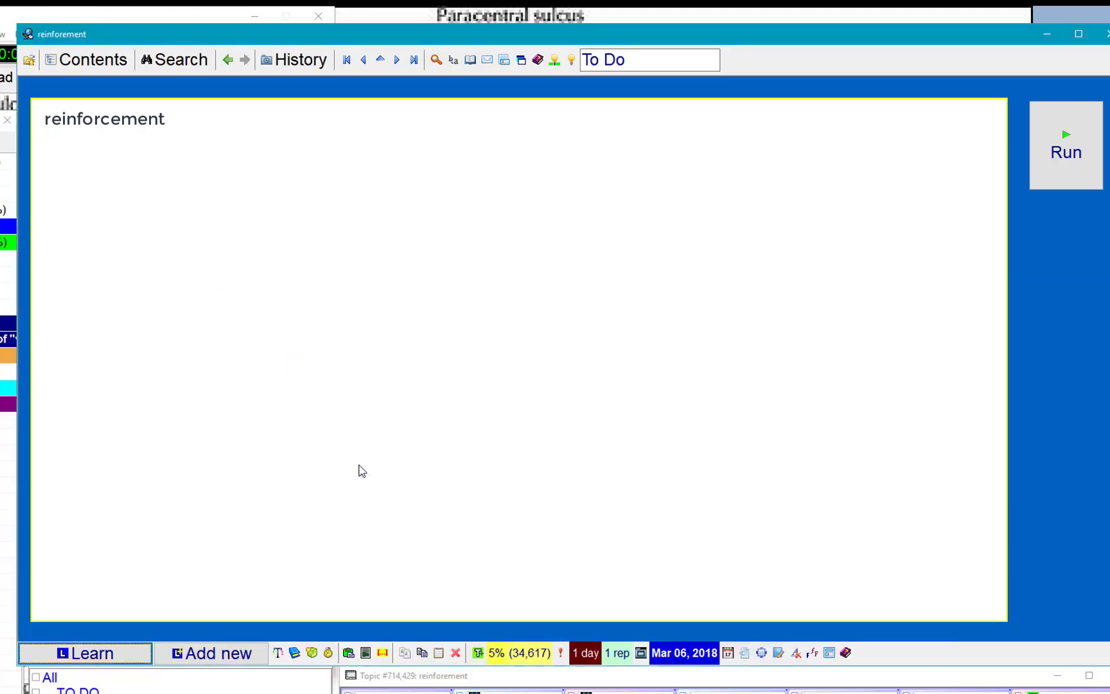
Launch the imported PDF in Edge and scroll to Figure 10 on page 117.
left_click(1055, 165)
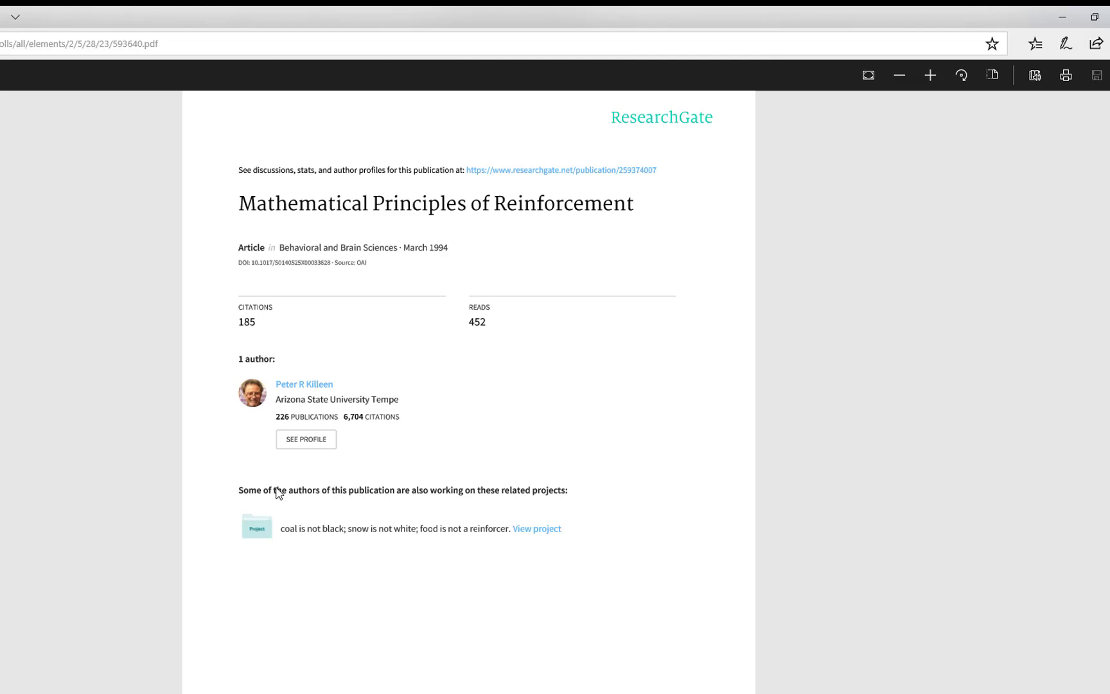
scroll(276, 492, "down", 15)
scroll(276, 491, "down", 20)
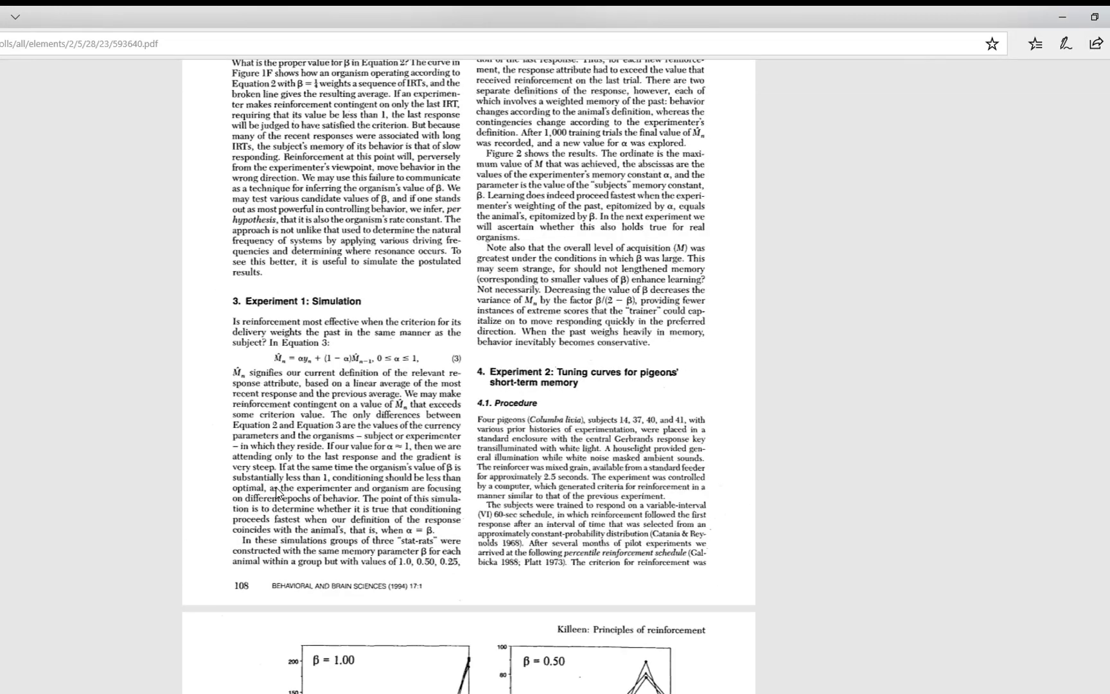
scroll(276, 492, "down", 20)
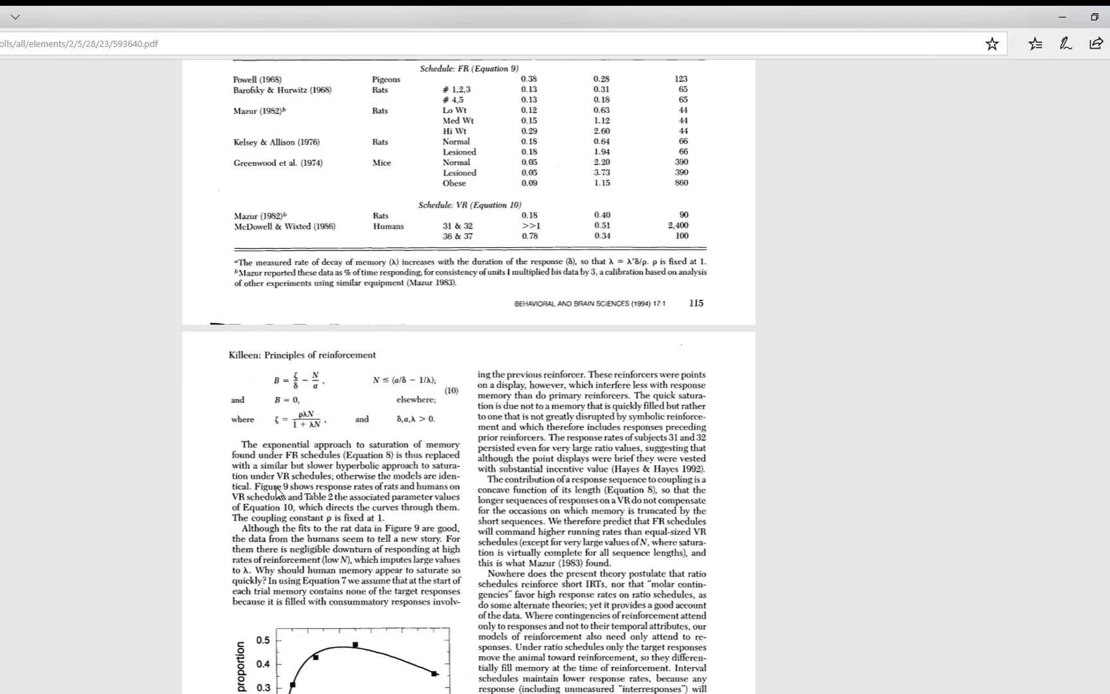
scroll(276, 491, "down", 10)
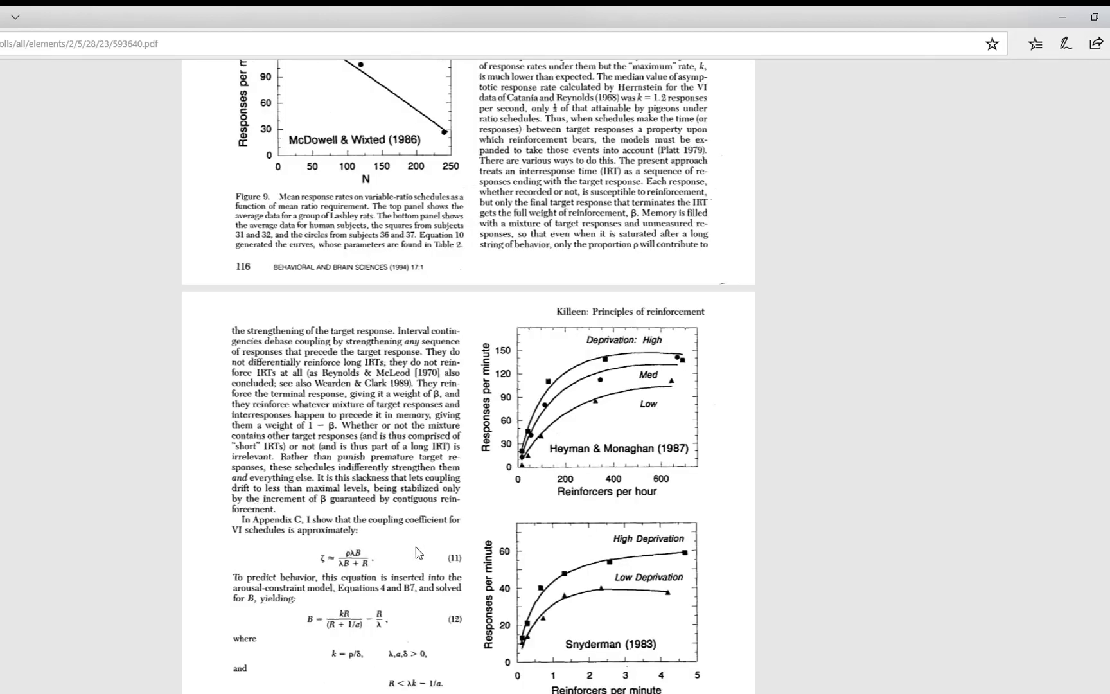
scroll(416, 546, "down", 5)
scroll(449, 347, "down", 1)
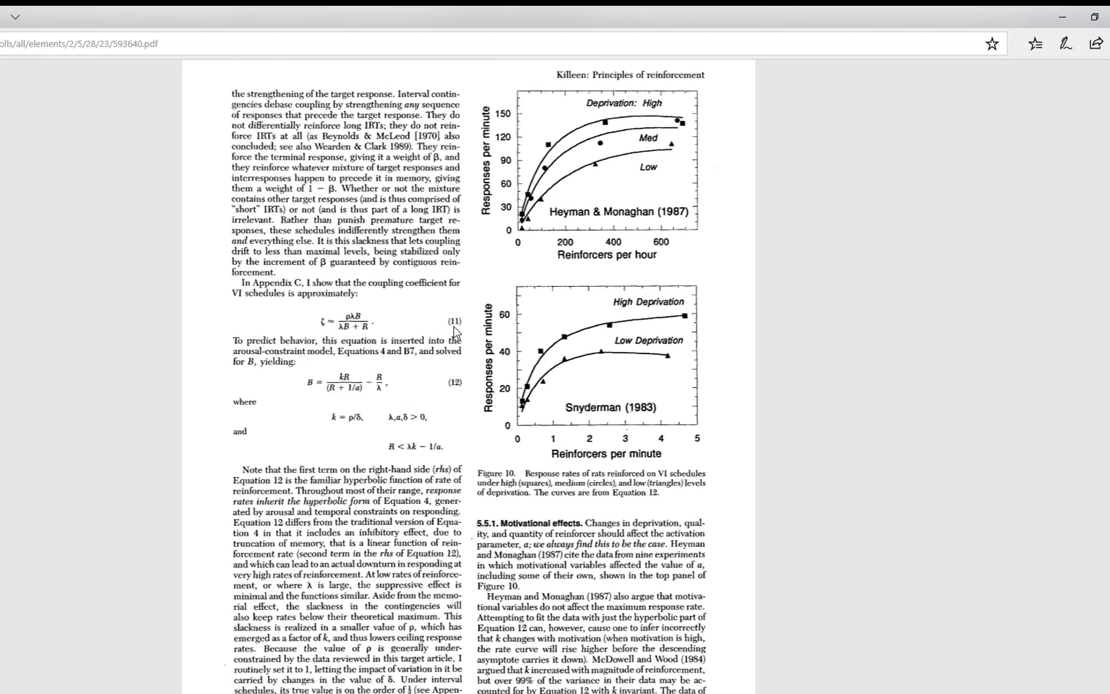
scroll(446, 417, "up", 1)
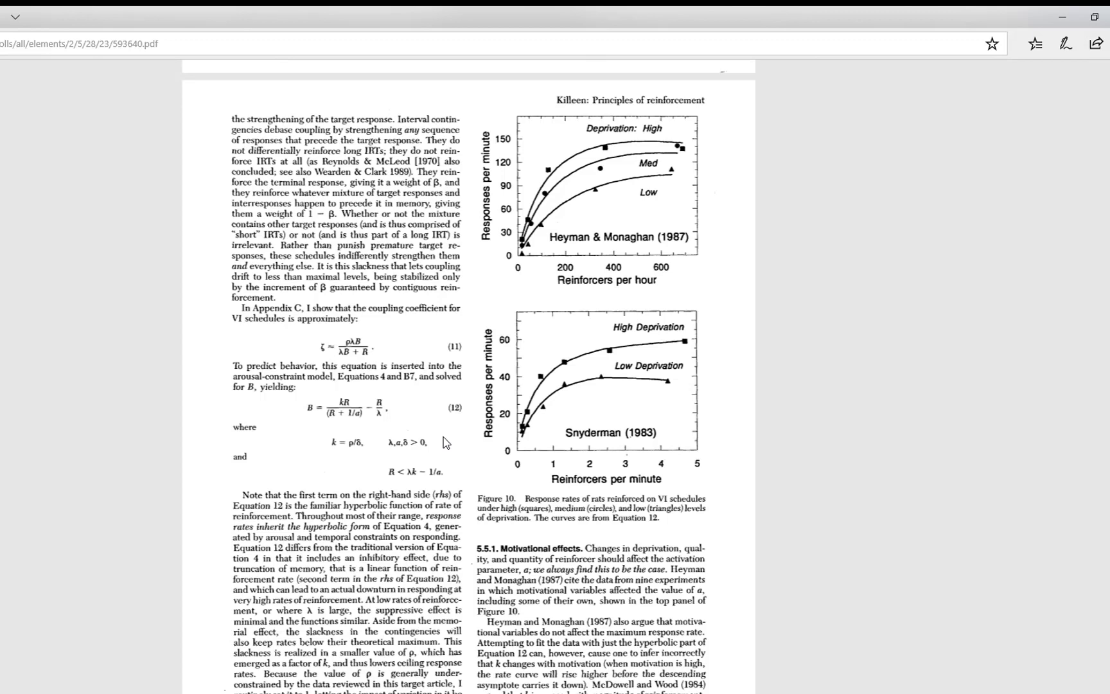
Paste the page screenshot into the topic using the PDF Picture template, registered as 'reinforement'.
key("alt+Tab")
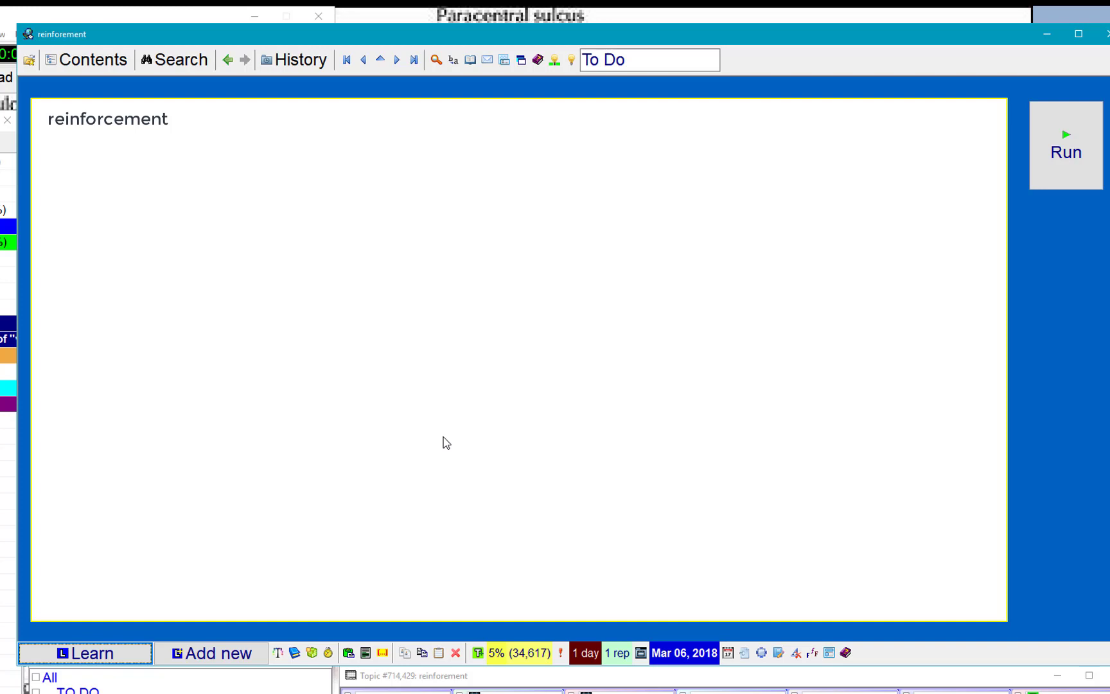
key("ctrl+v")
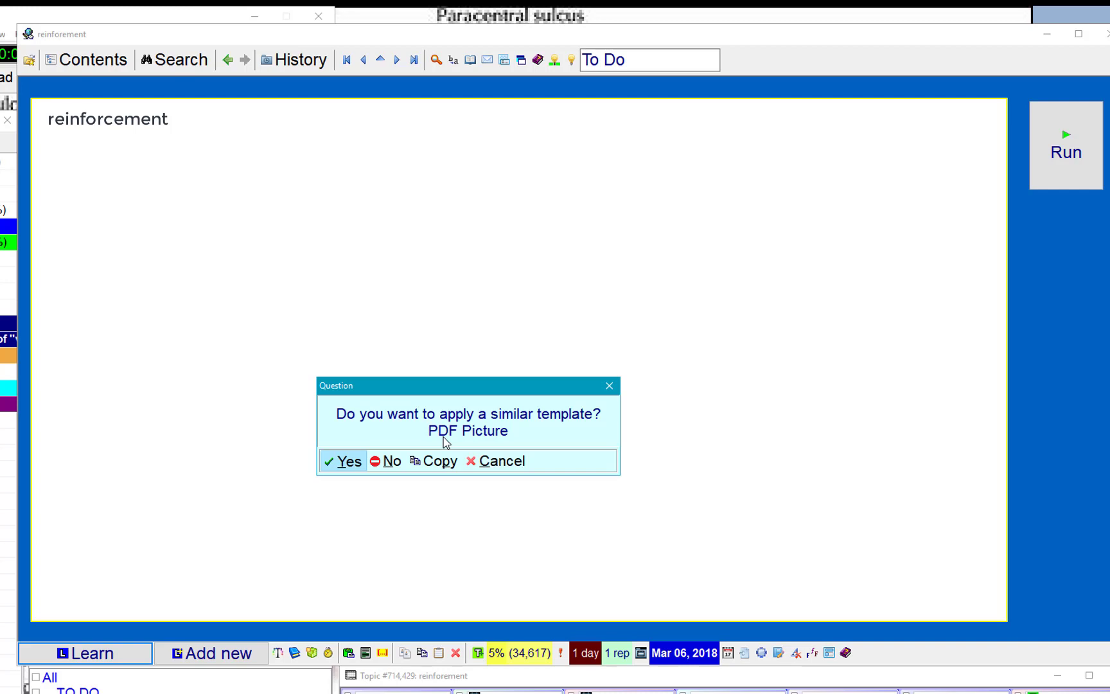
key("Return")
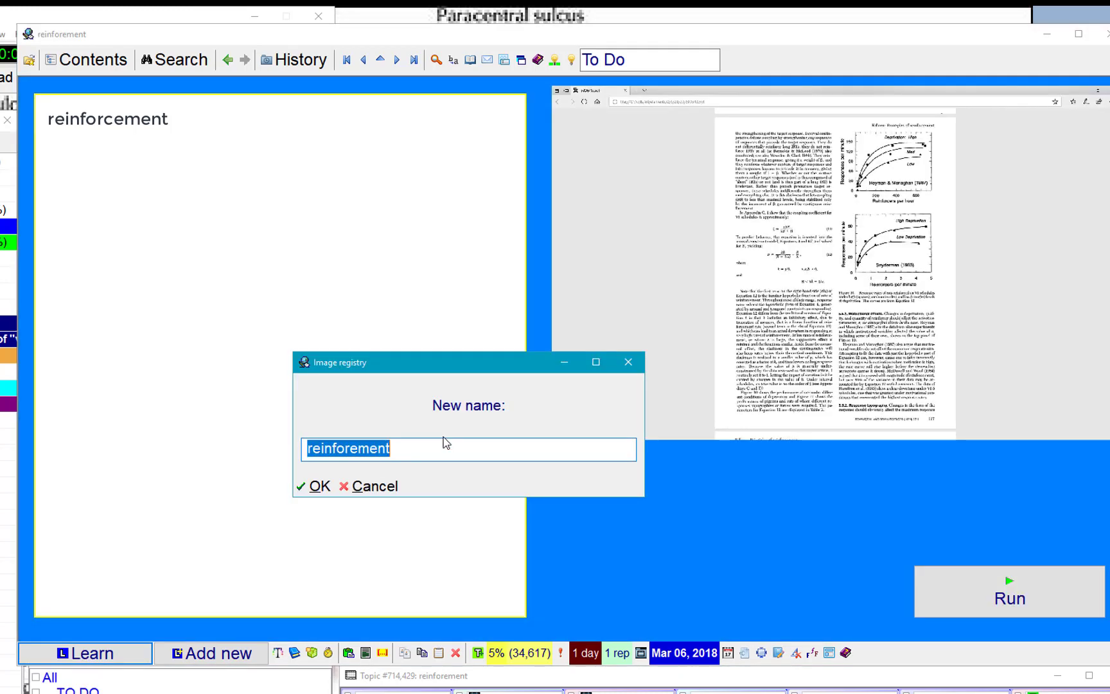
key("Return")
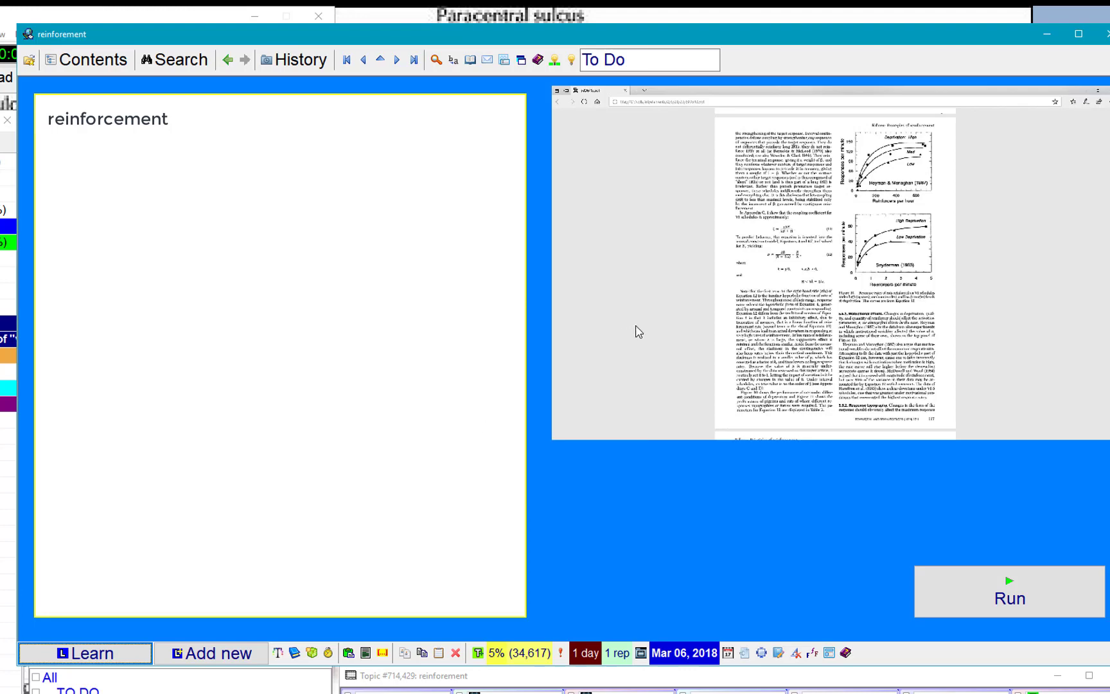
Trim the browser bar, header, footer and right grey strip off the picture, using the second trim option.
left_click(783, 292, "alt")
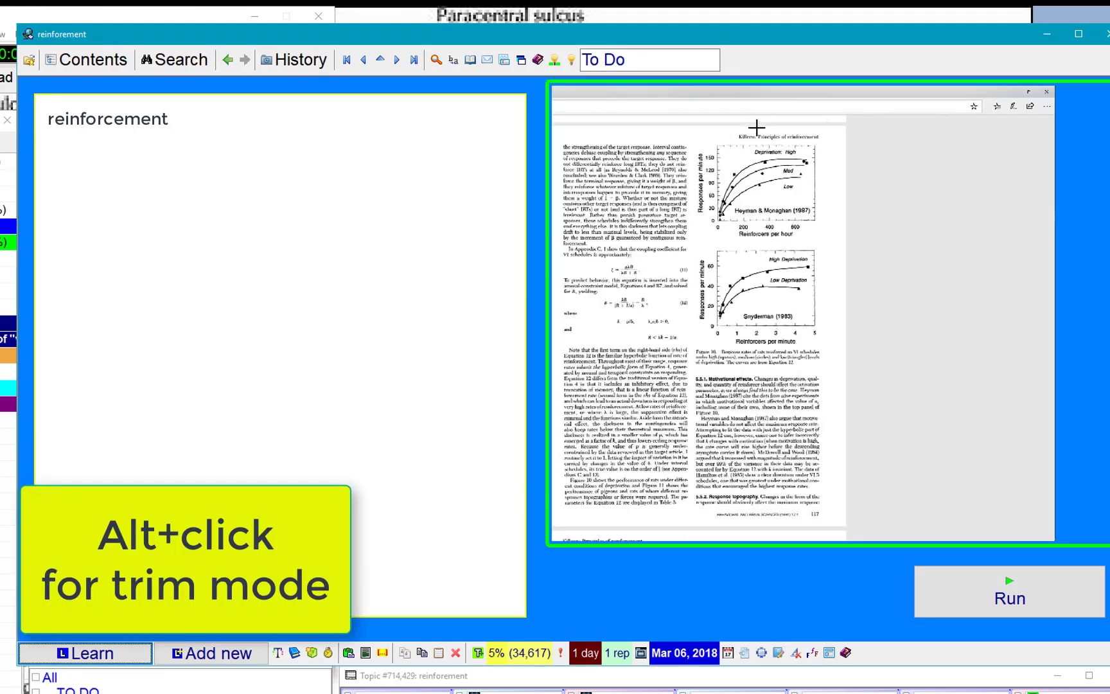
left_click(779, 93)
left_click(854, 239)
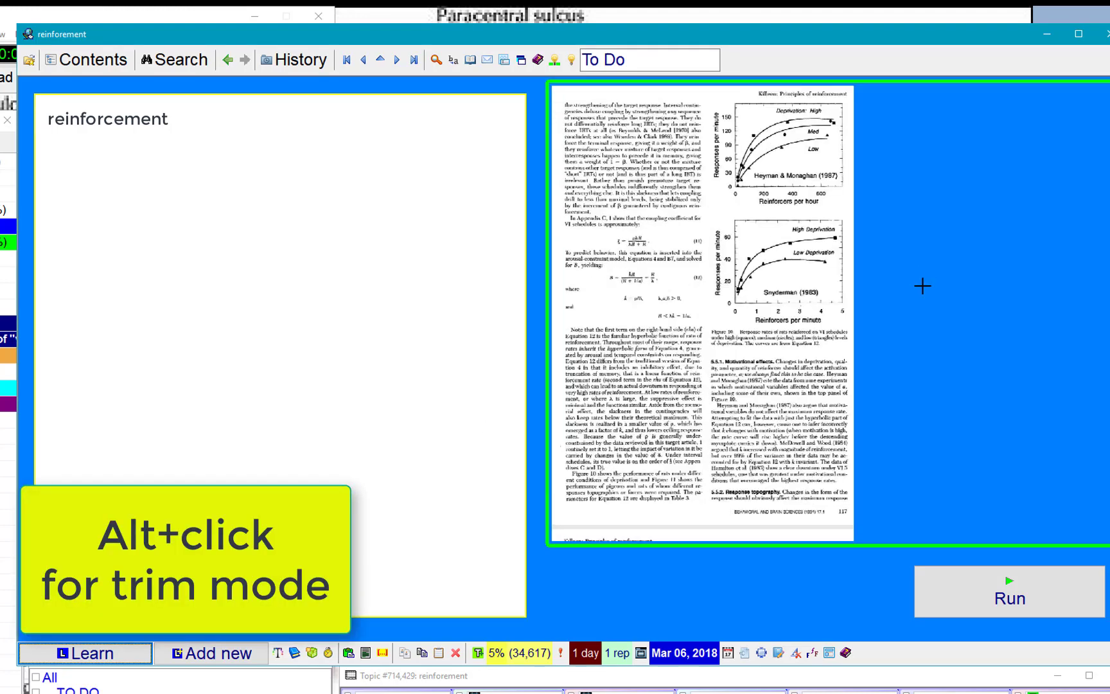
left_click(807, 507)
left_click(791, 100)
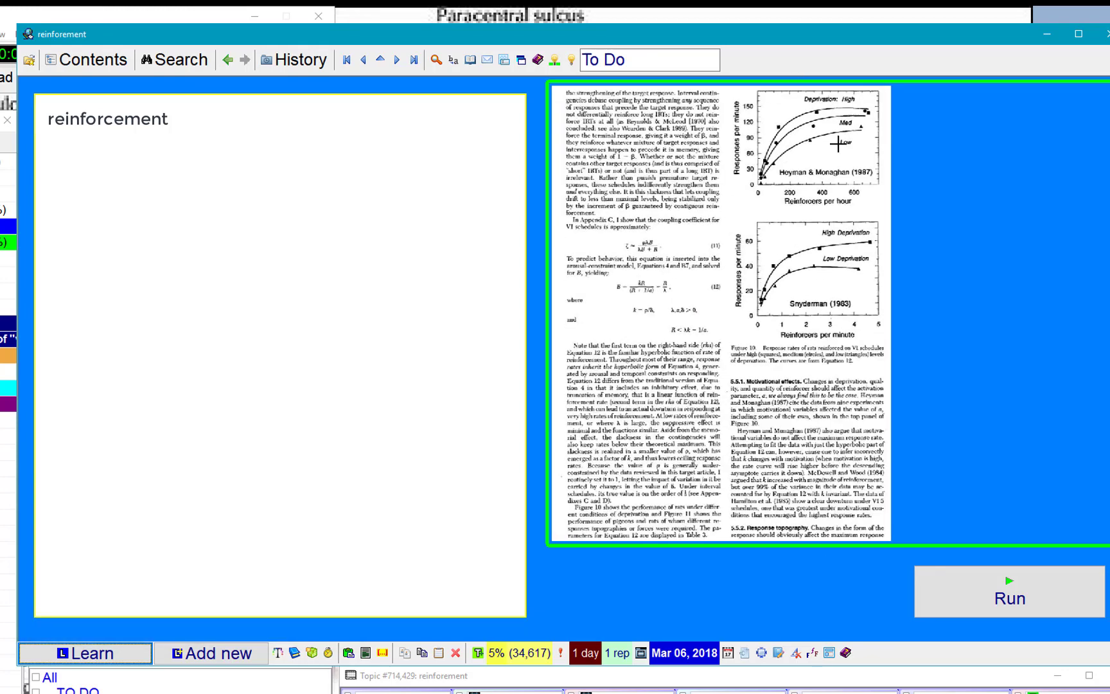
left_click(926, 210)
key("Down")
key("Return")
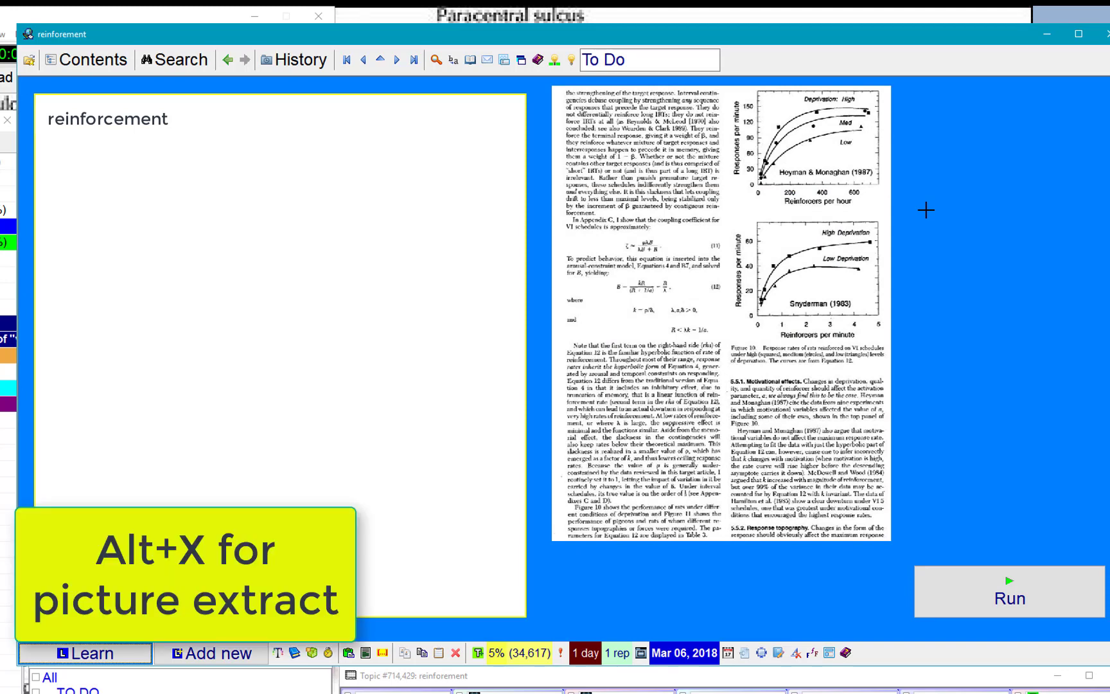
Extract the upper-left column with Equations 11 and 12 as a JPG picture extract.
key("alt+x")
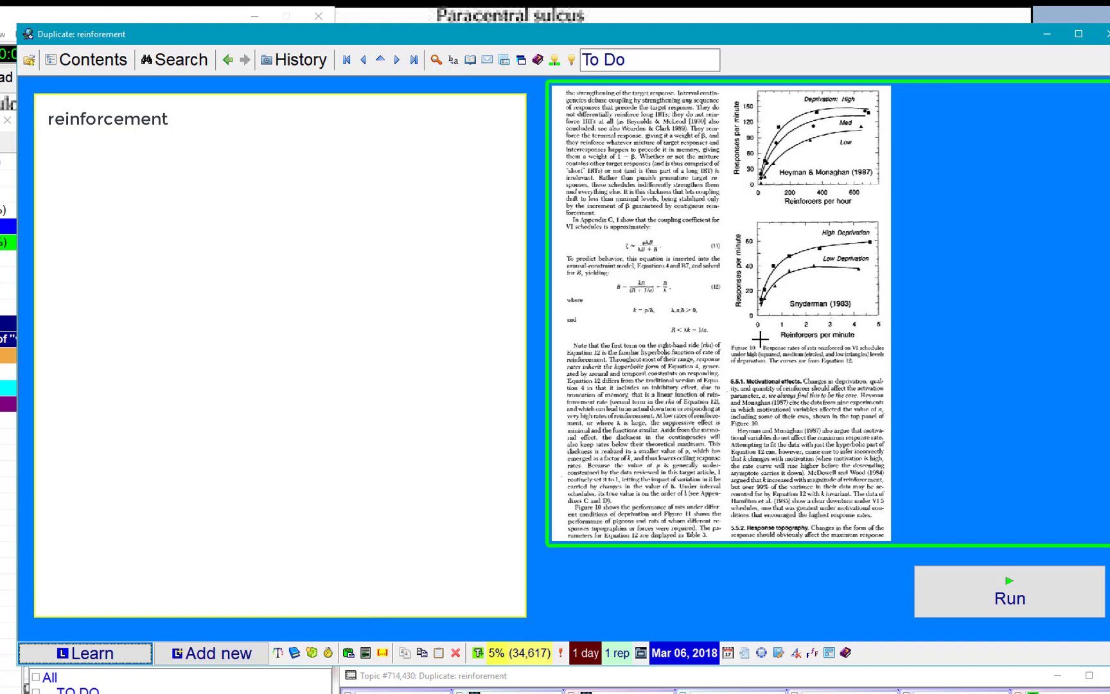
left_click_drag(726, 335, 553, 81)
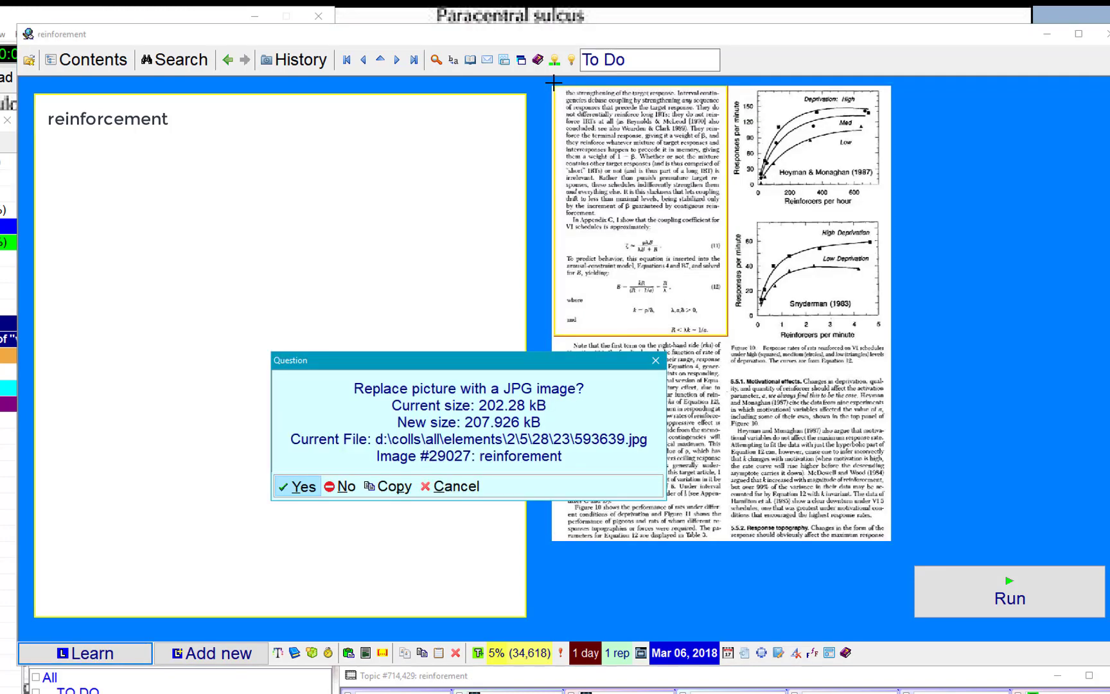
key("Return")
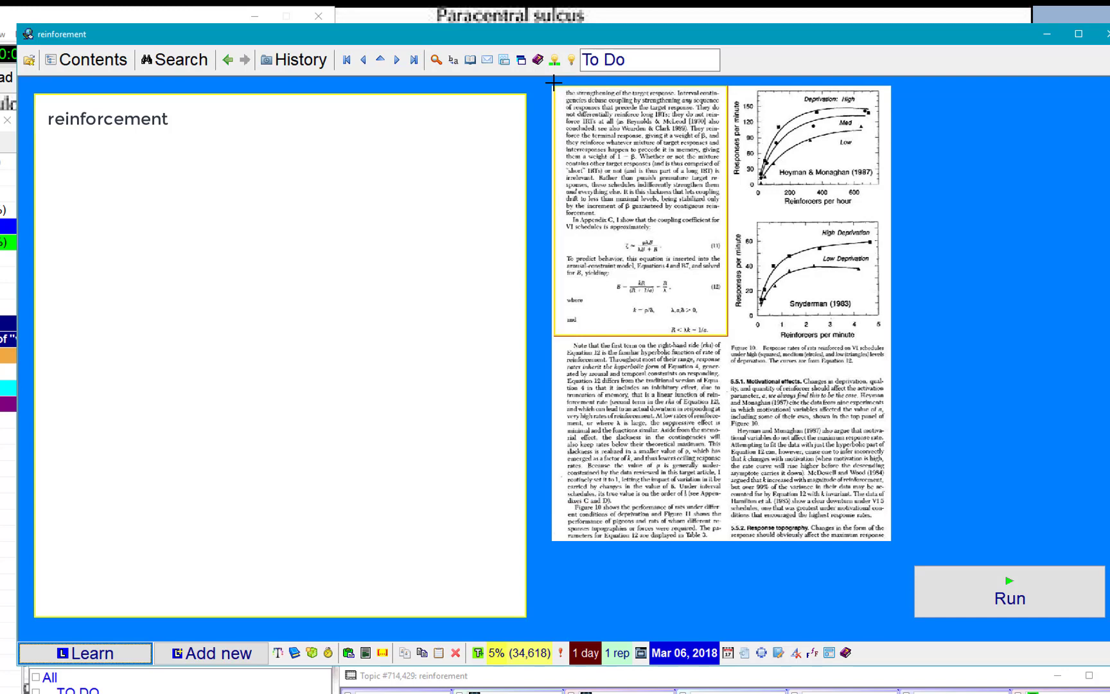
Extract the lower-left text column and the Figure 10 graphs as JPG picture extracts.
key("alt+d")
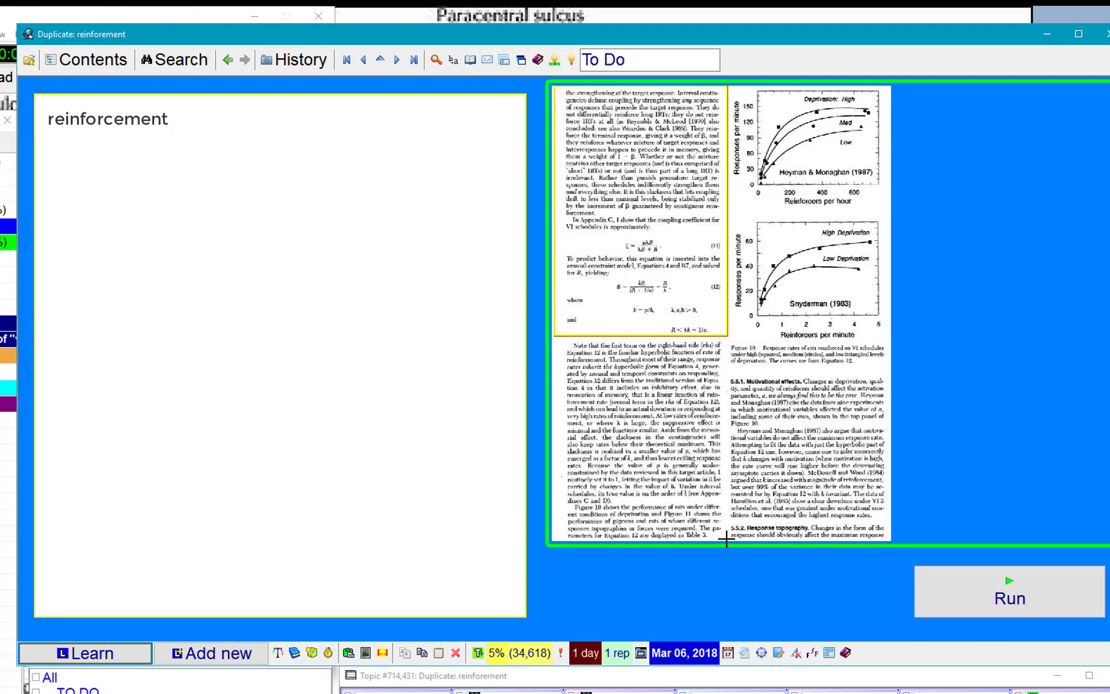
left_click_drag(729, 538, 552, 337)
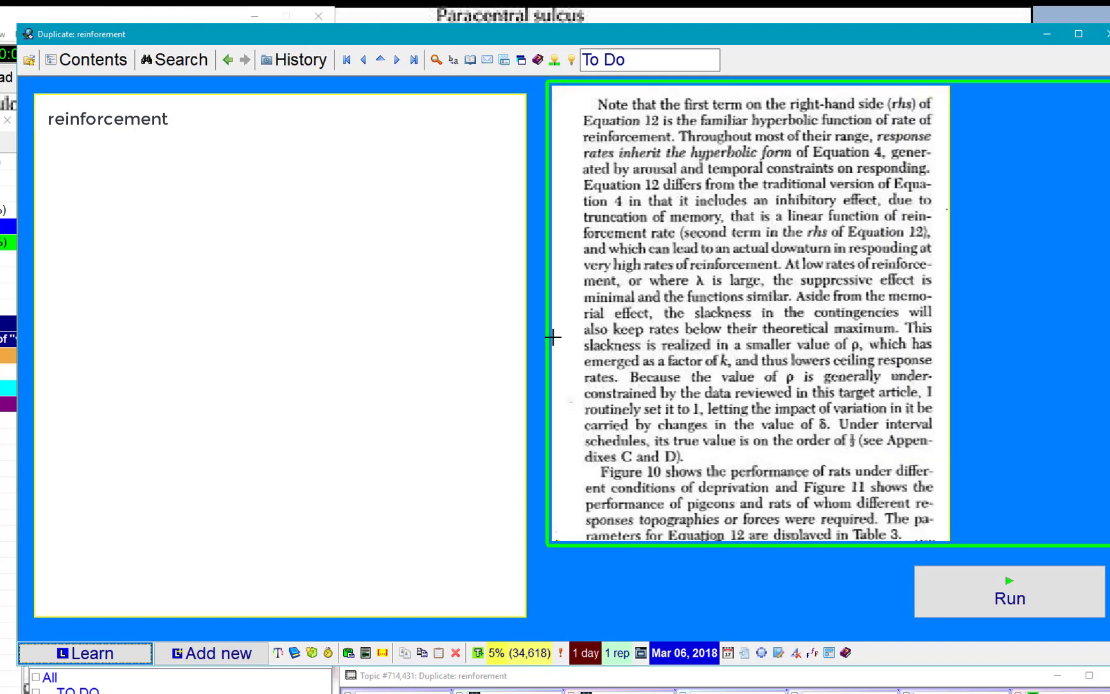
key("Return")
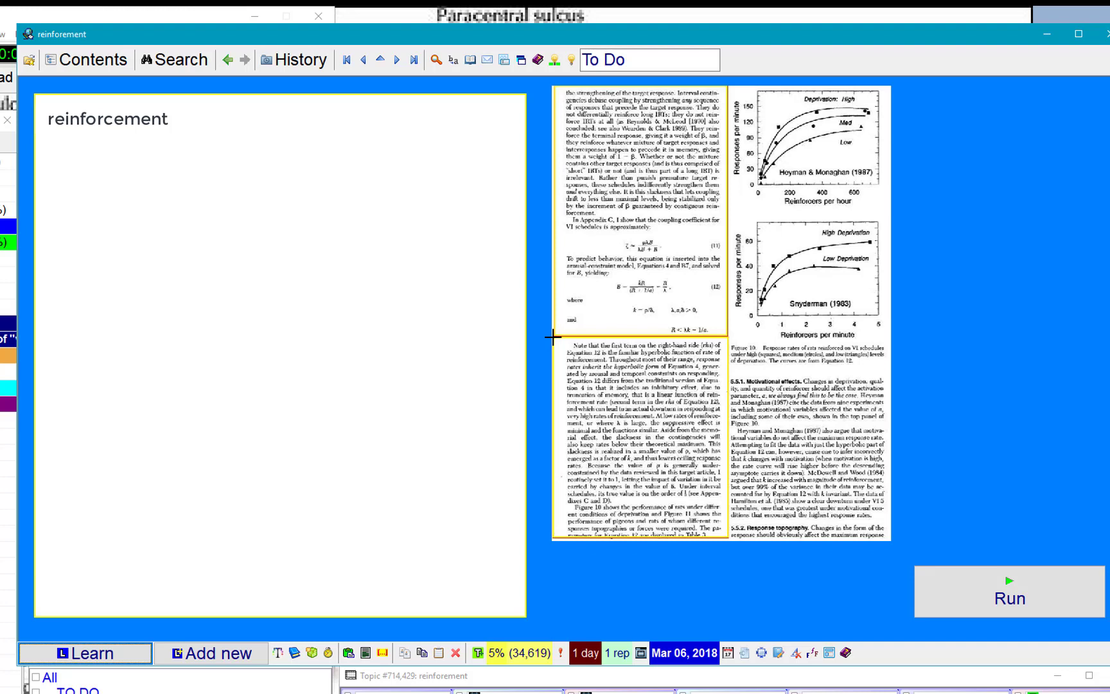
key("alt+d")
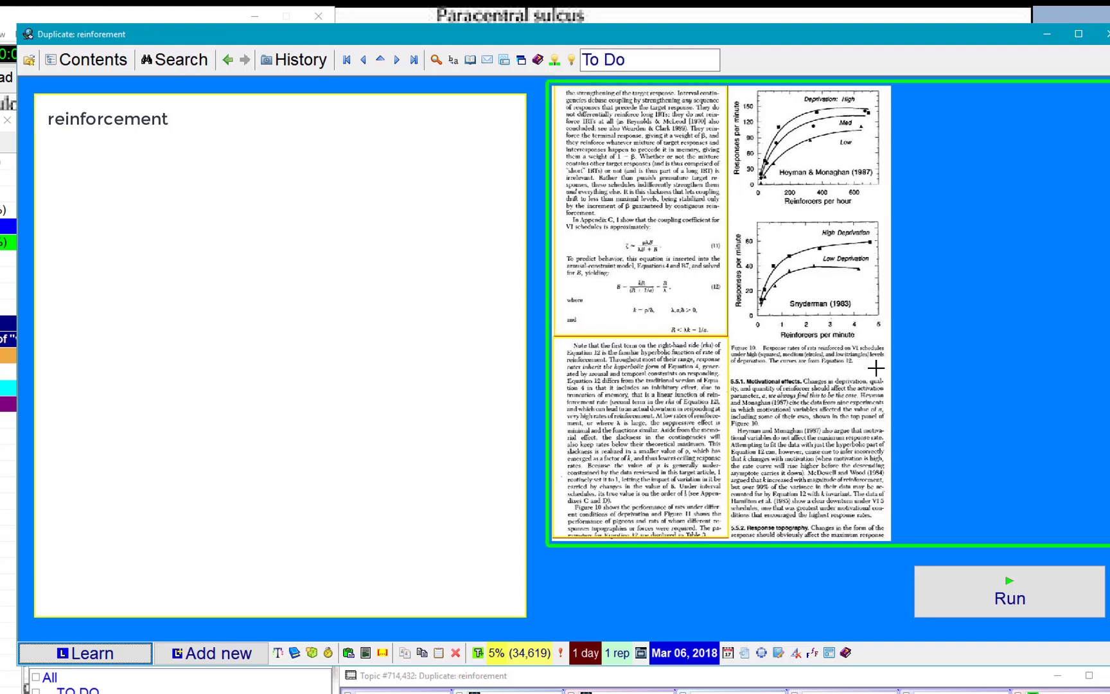
left_click_drag(889, 371, 803, 238)
left_click_drag(770, 193, 725, 88)
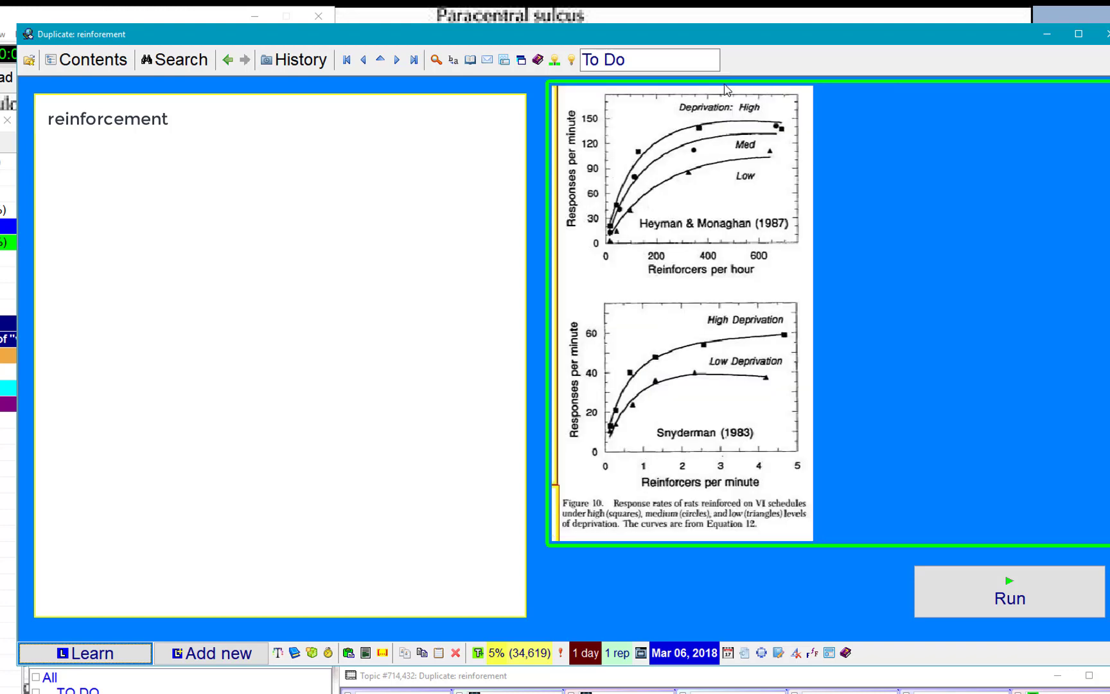
key("Return")
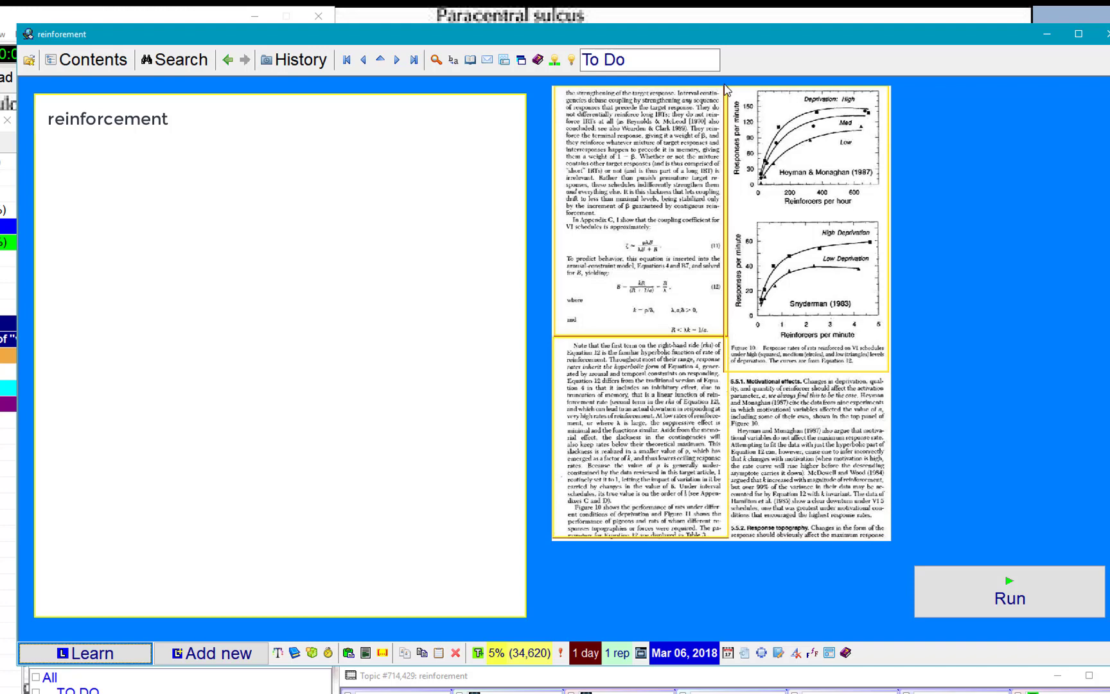
Extract the lower-right text column, then open the upper-left column extract.
key("ctrl+alt+d")
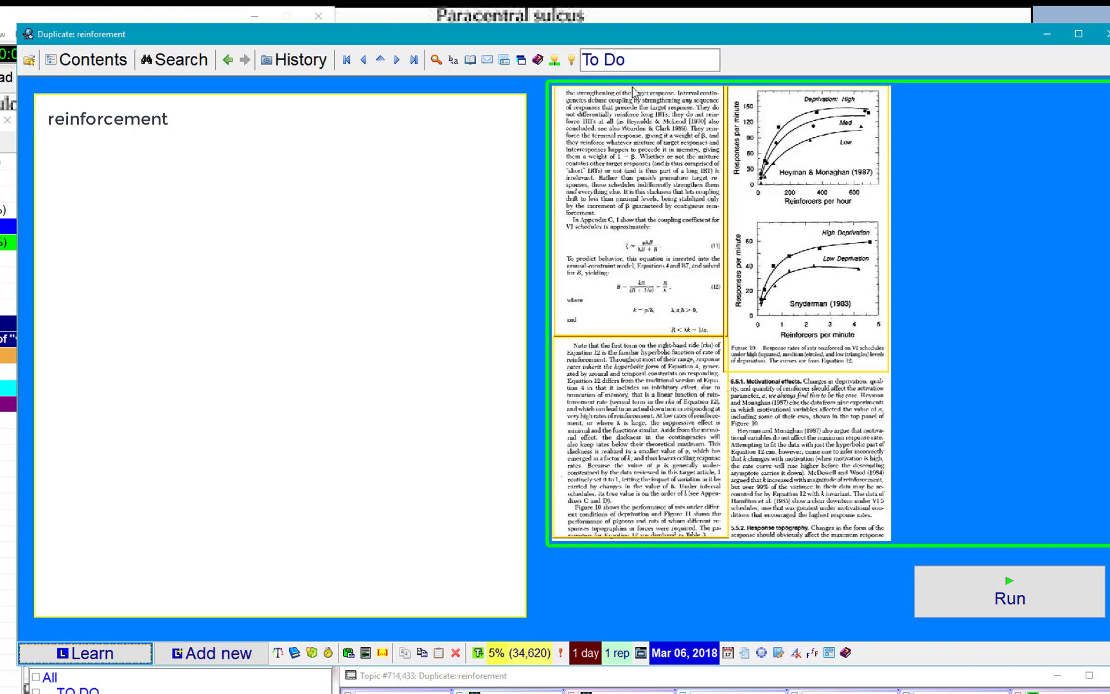
left_click_drag(724, 374, 888, 545)
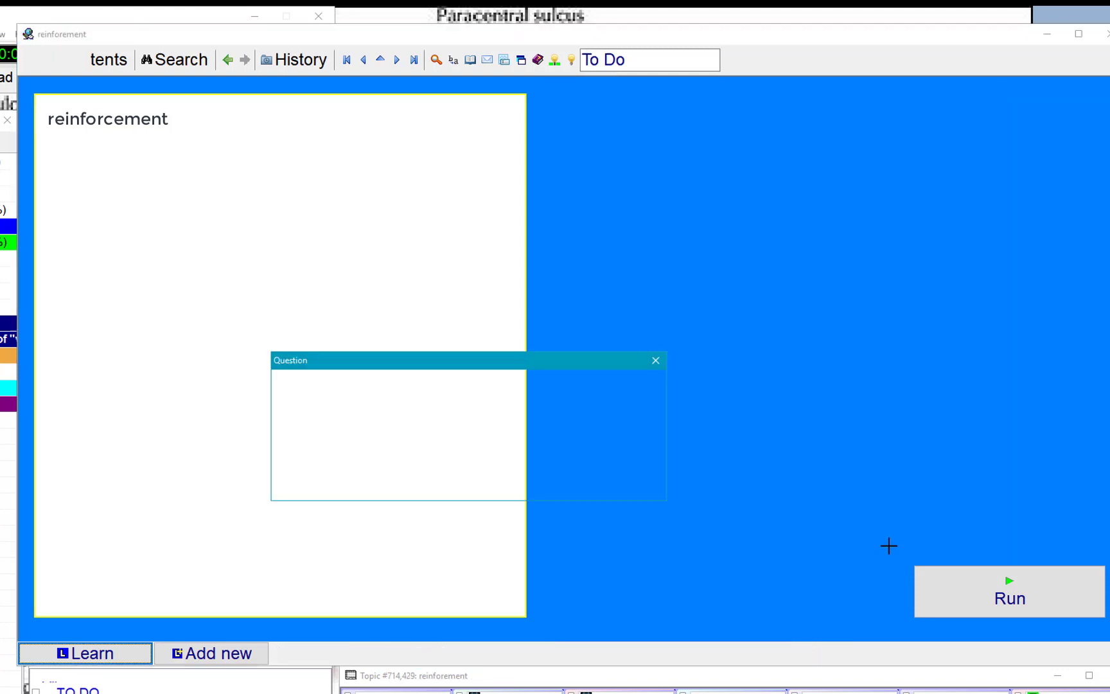
key("Return")
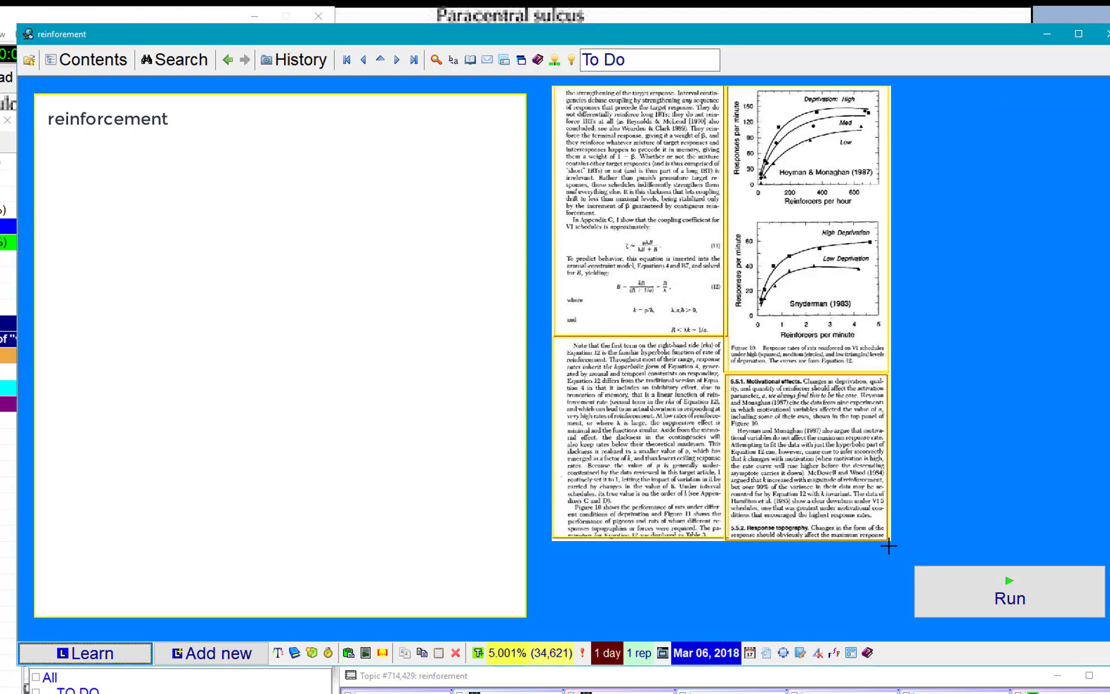
key("c")
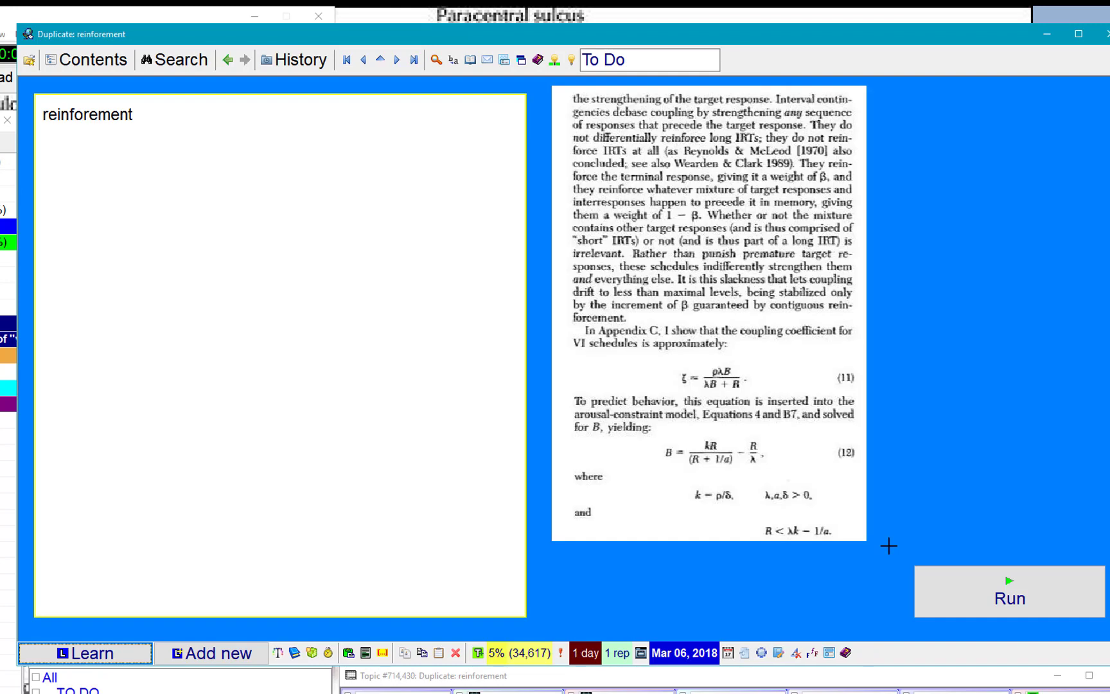
Add the note line 'asdfasd asdfasd asdfasd' beneath the extract's title.
key("Return")
key("Return")
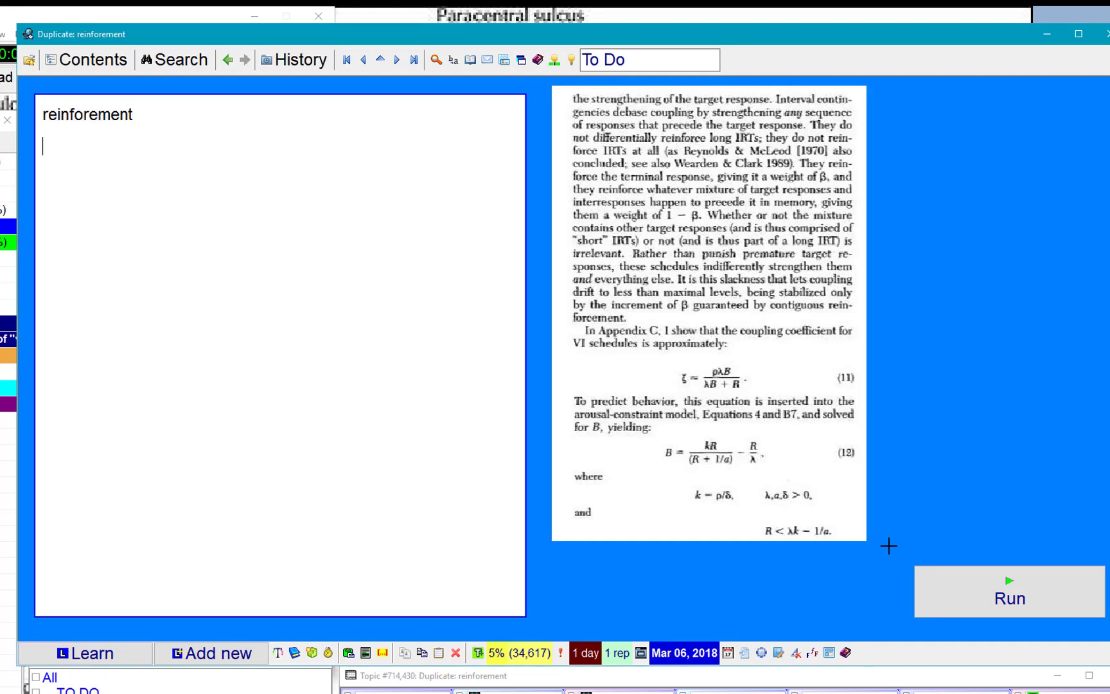
type("asdfasd asdfasd asd")
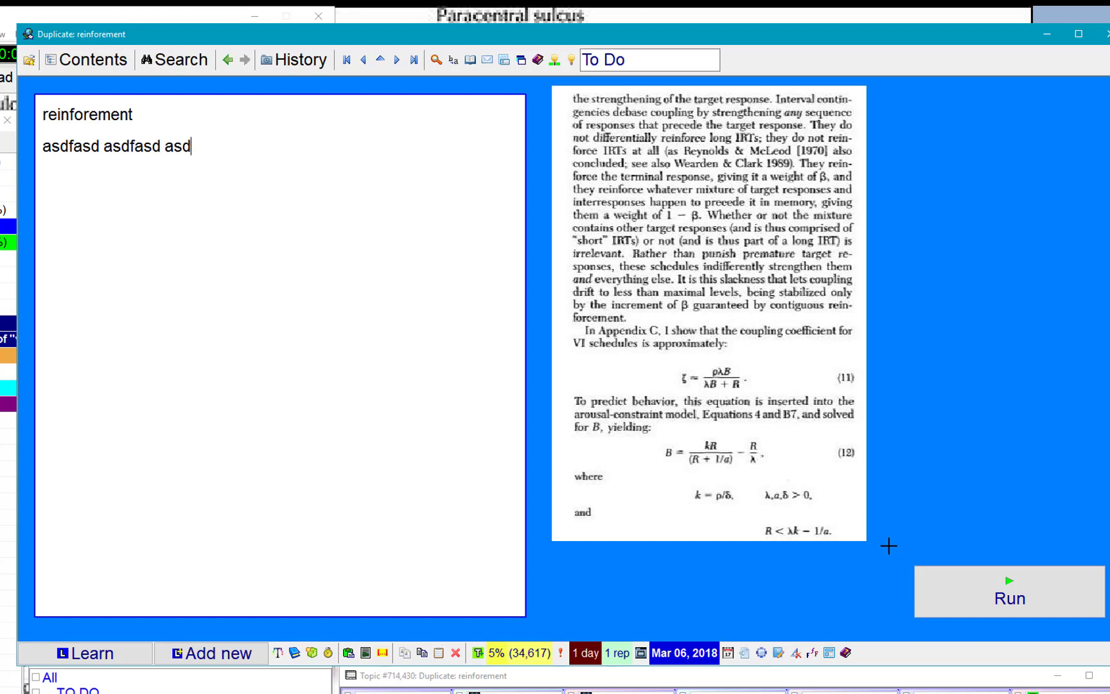
type("fasd")
key("Escape")
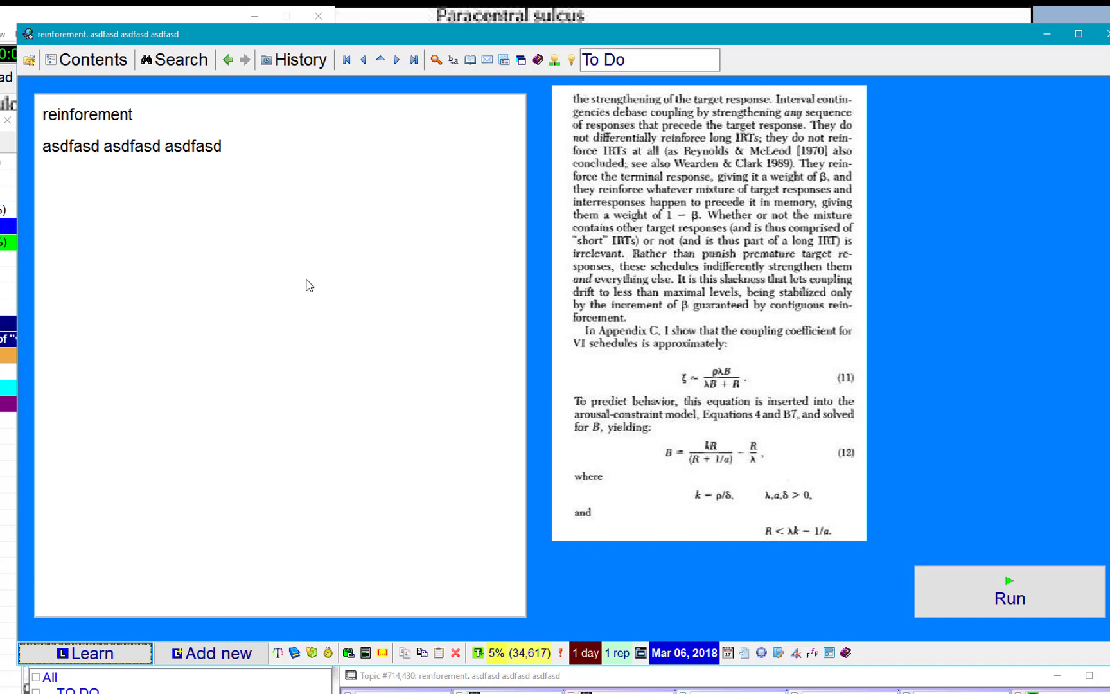
mouse_move(694, 218)
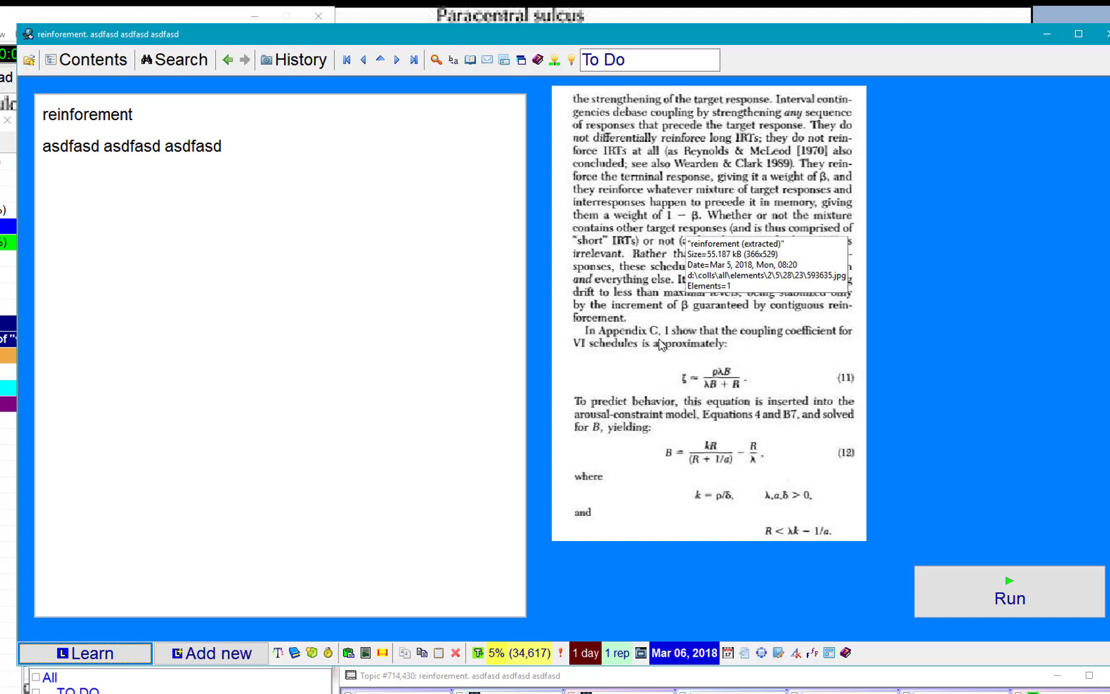